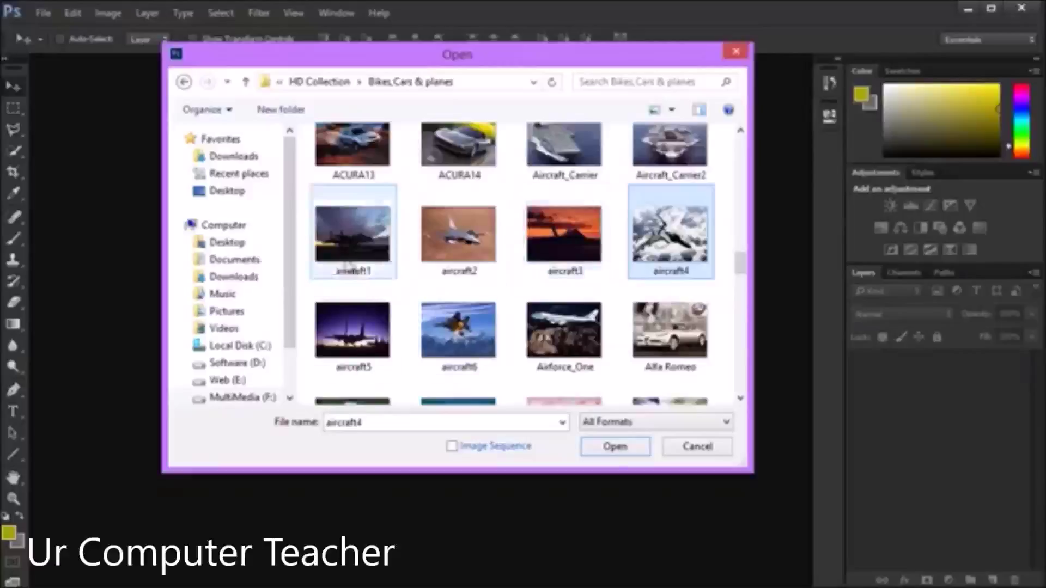
Select the four images aircraft1, aircraft2, aircraft3 and aircraft4 individually in the Bikes,Cars & planes folder.
left_click(365, 252)
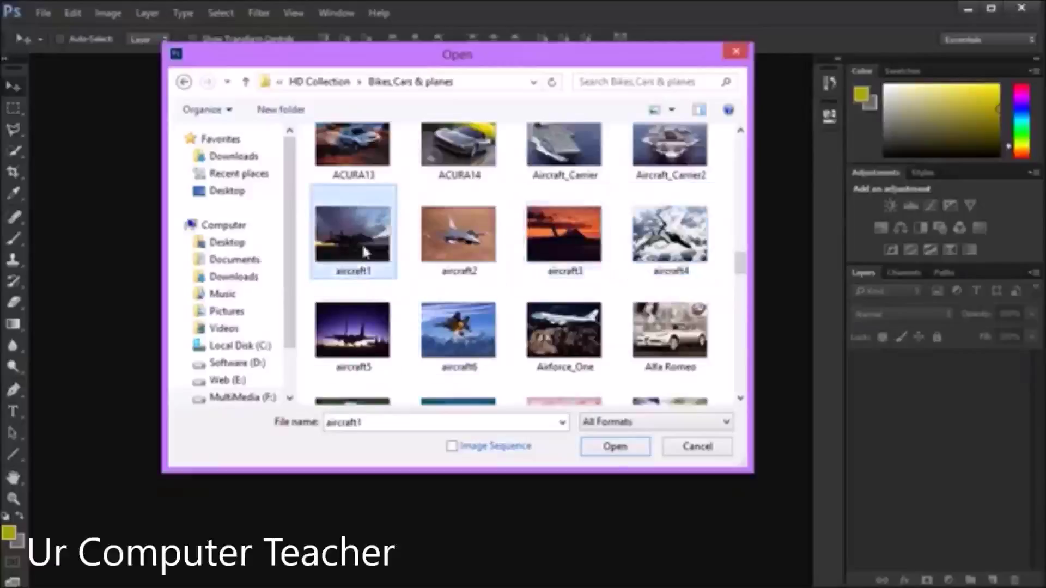
left_click(457, 238, "ctrl")
left_click(558, 237, "ctrl")
left_click(667, 237, "ctrl")
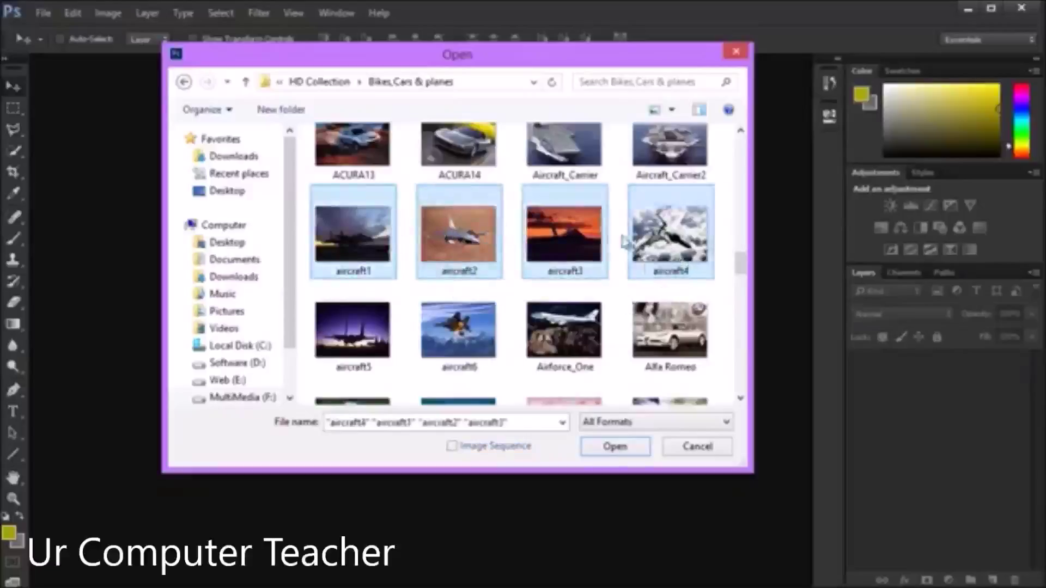
left_click(675, 252)
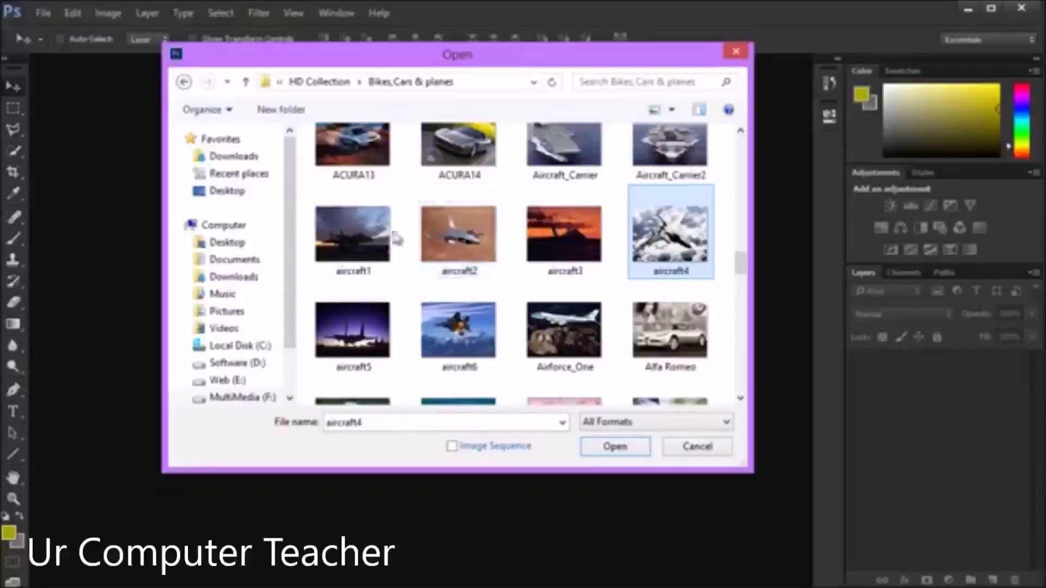
Select the whole range of images from aircraft1 through Aston and open them all at once.
left_click(374, 234)
scroll(376, 232, "down", 1)
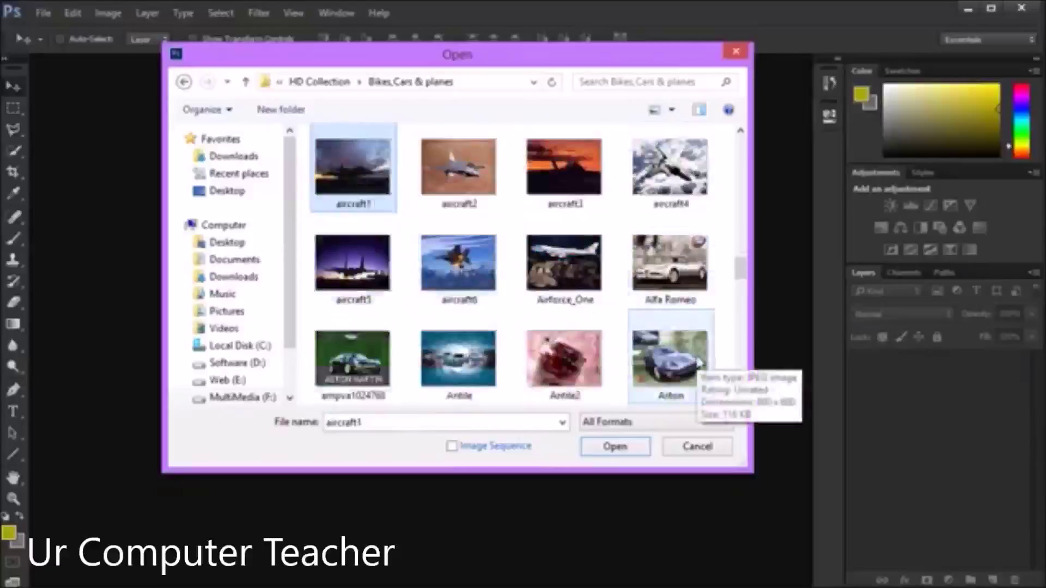
key("ctrl+a")
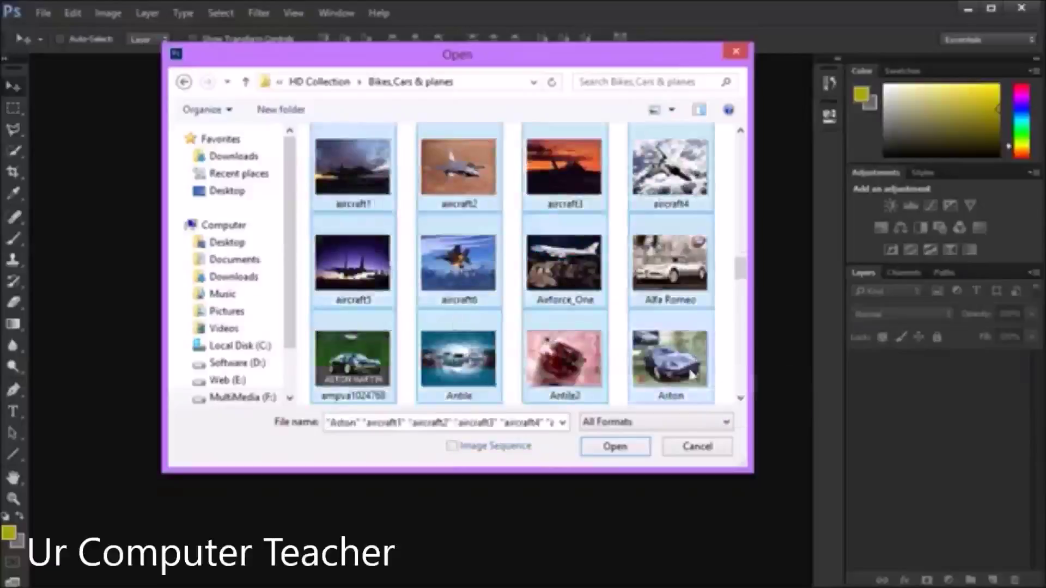
left_click(614, 448)
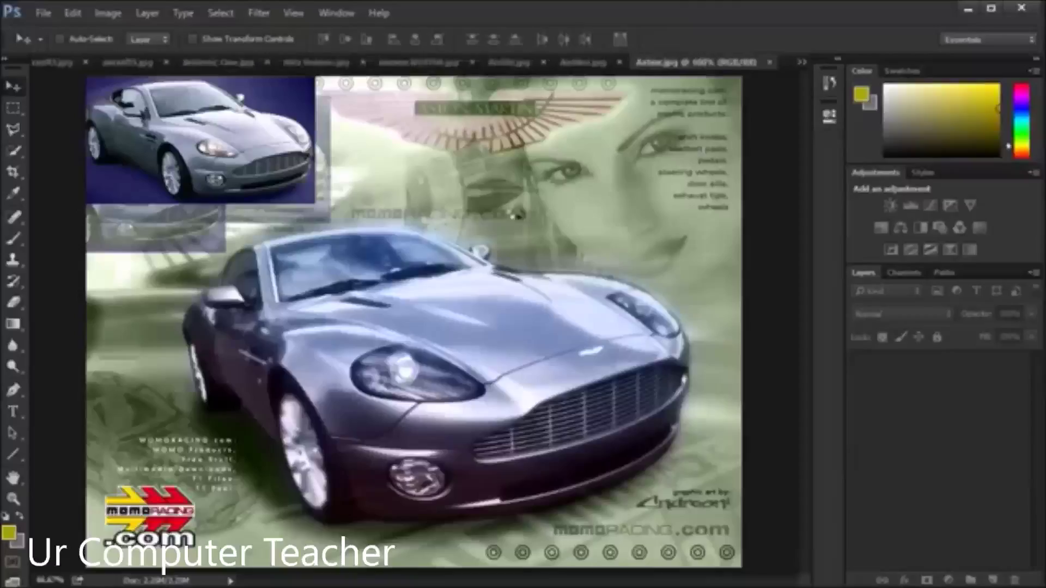
Look through the open documents, going to aircraft5.jpg first and ending on aircraft1.jpg shown at reduced size.
left_click(50, 61)
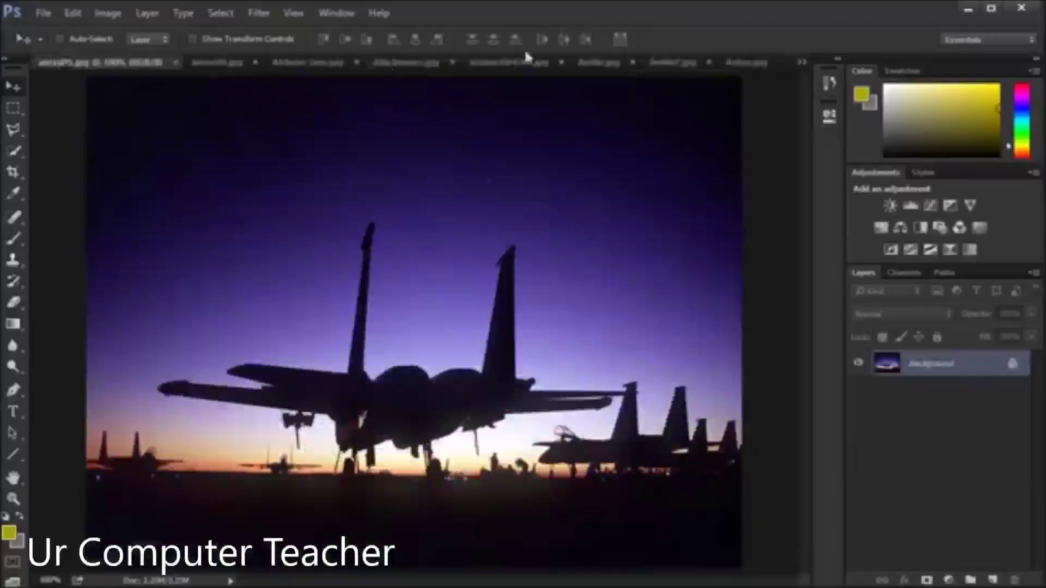
left_click(801, 64)
left_click(790, 64)
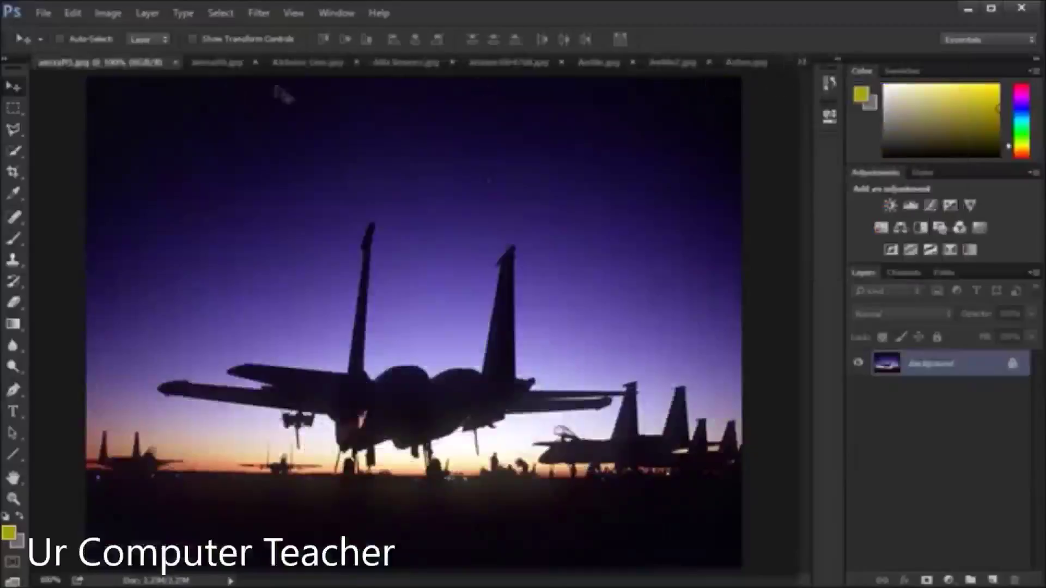
left_click(801, 63)
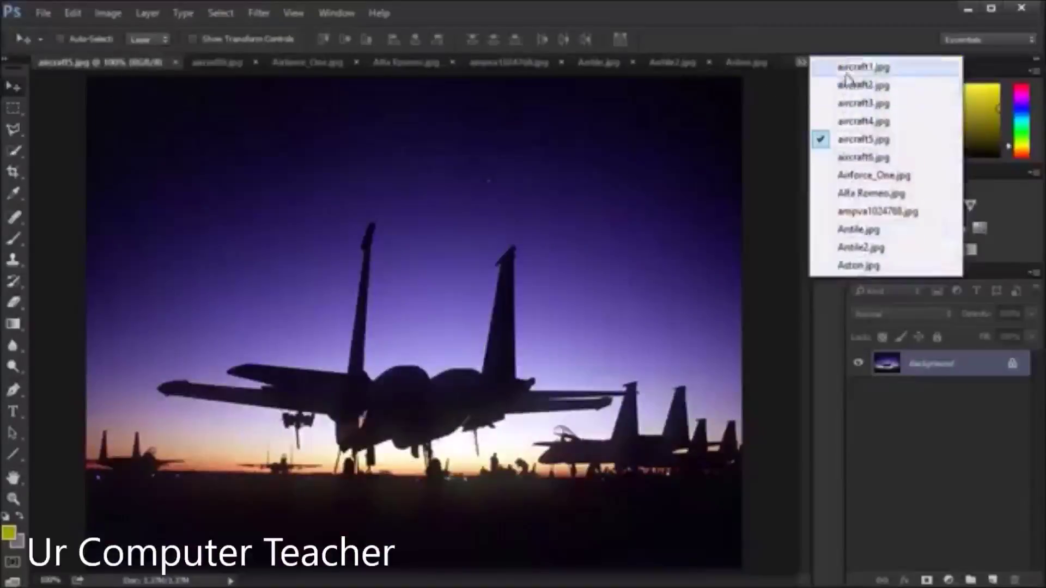
left_click(860, 67)
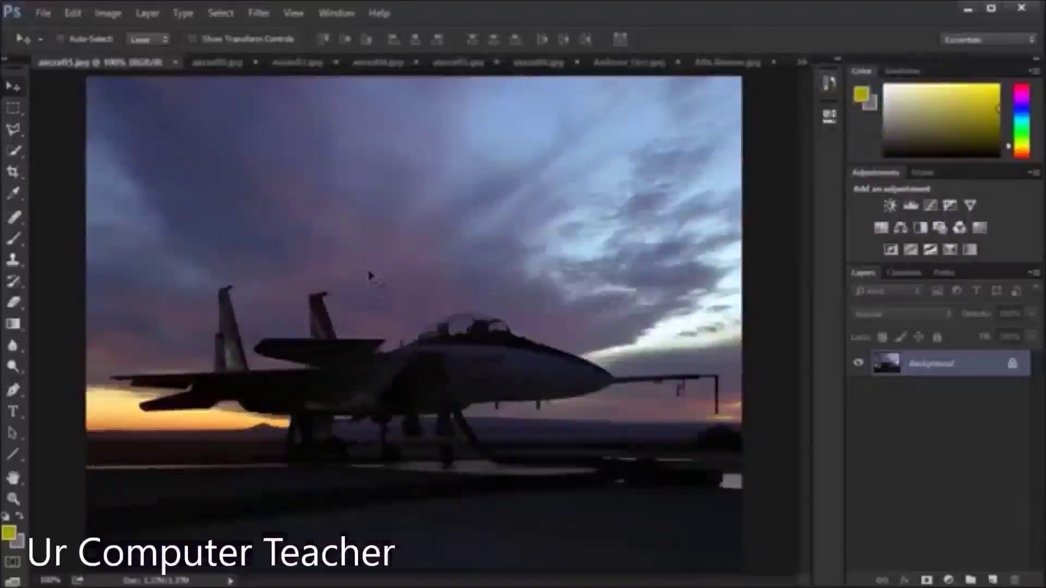
key("ctrl+minus")
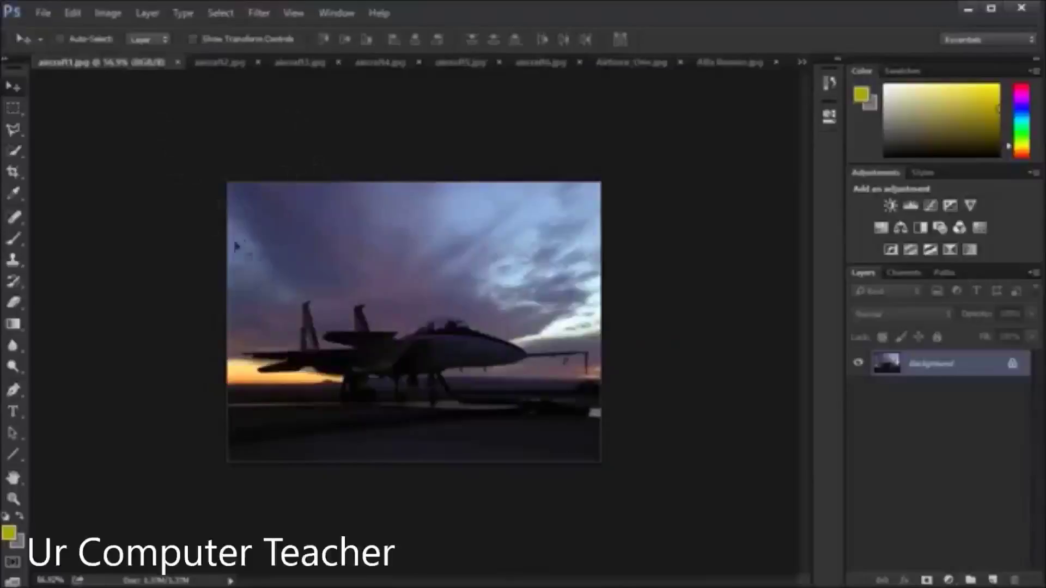
left_click(44, 13)
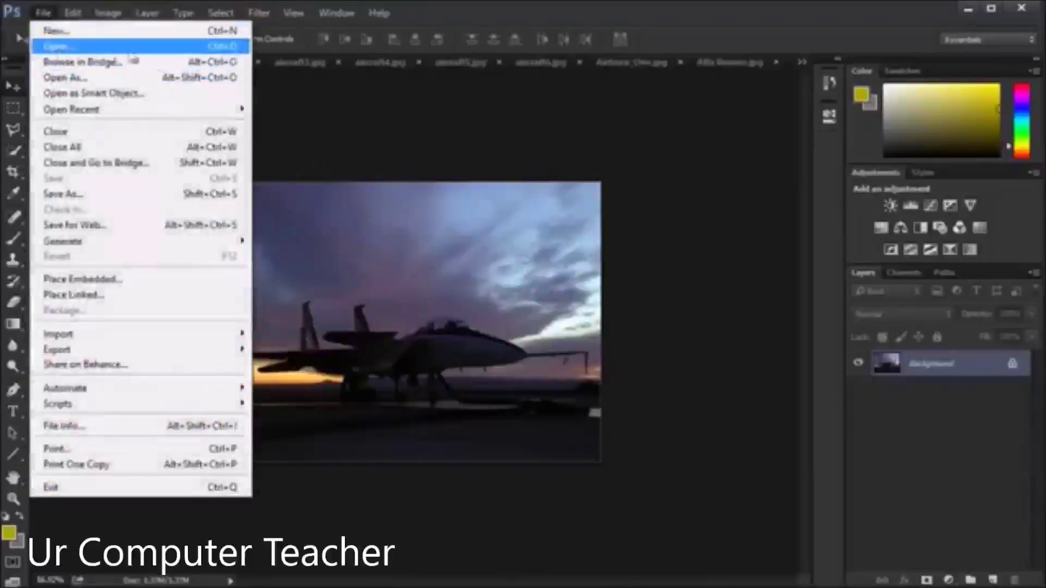
left_click(109, 49)
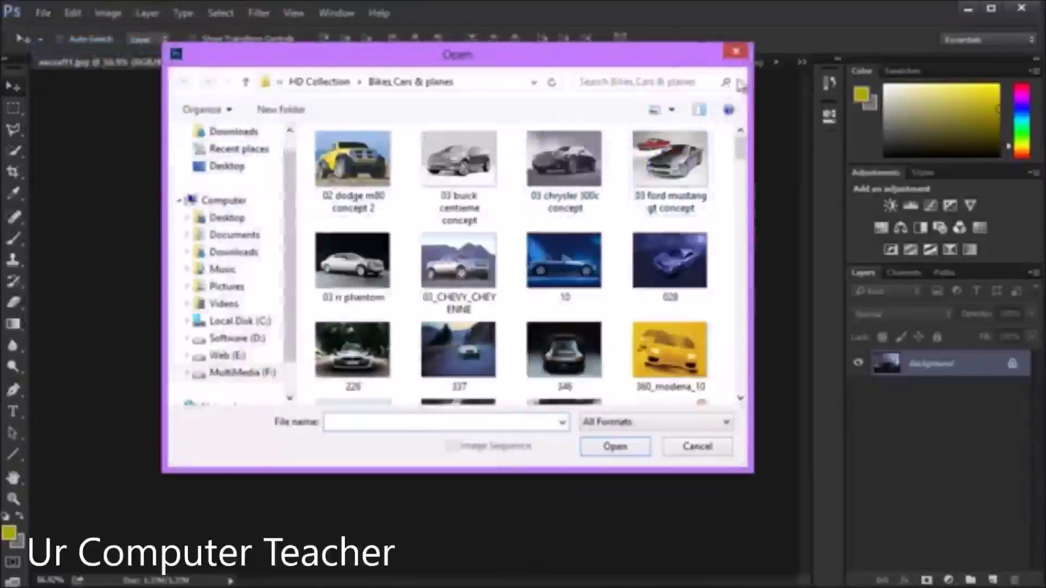
left_click(738, 55)
key("ctrl+o")
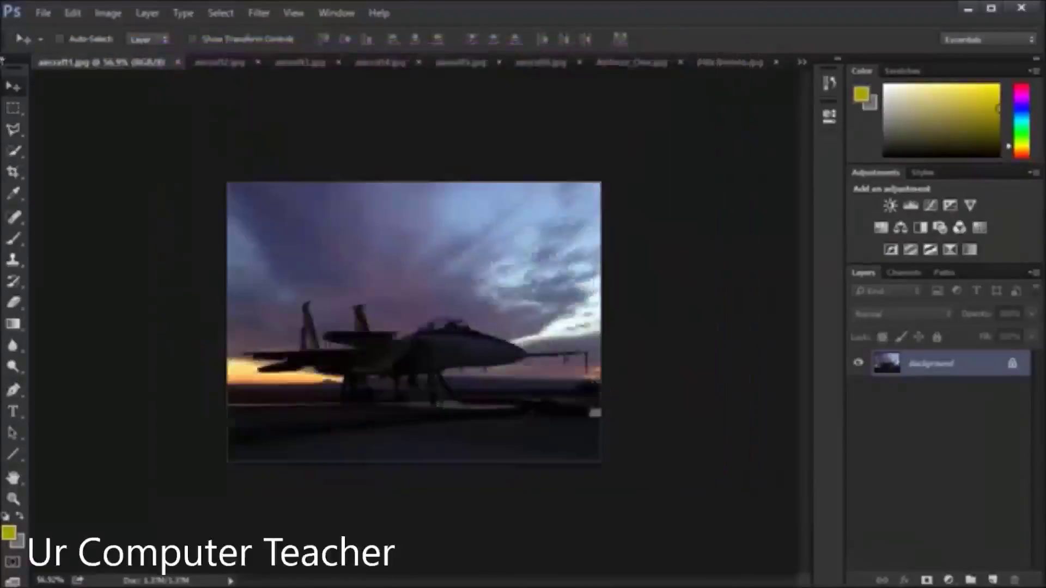
Switch to Adobe Bridge through the browse command and select College (4).jpg to check its preview and metadata.
left_click(44, 14)
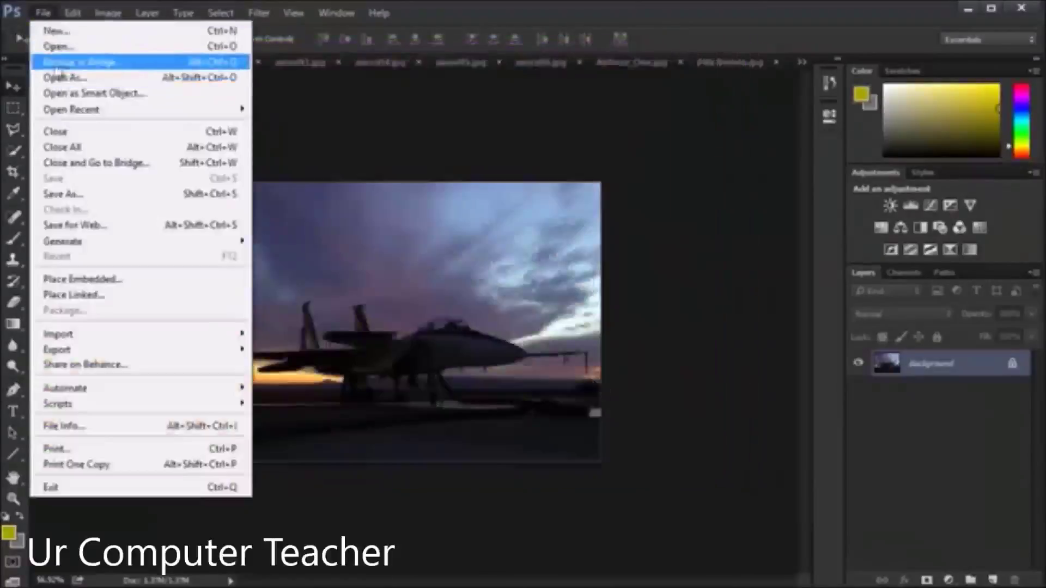
left_click(113, 64)
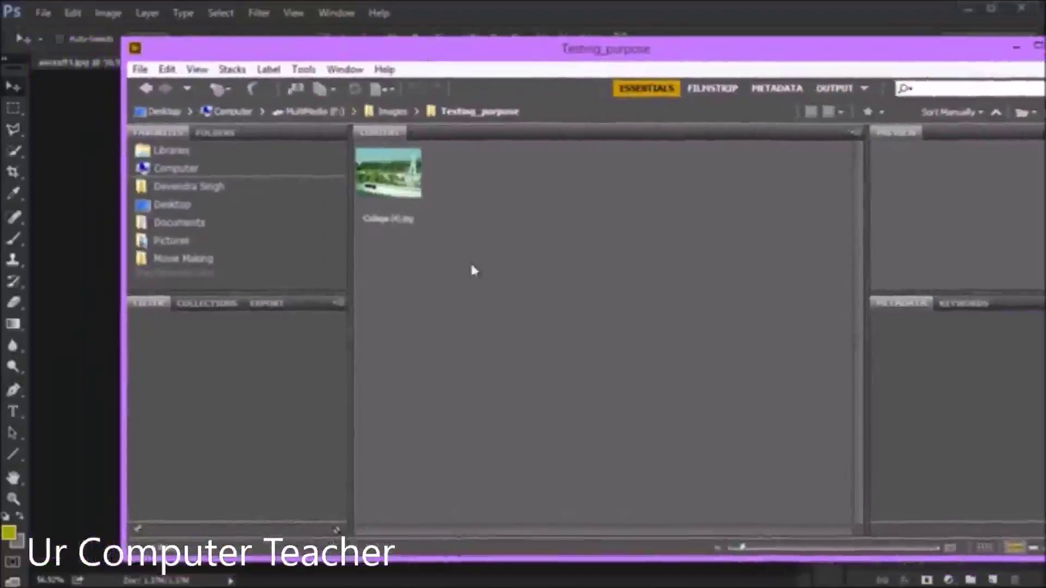
left_click(420, 200)
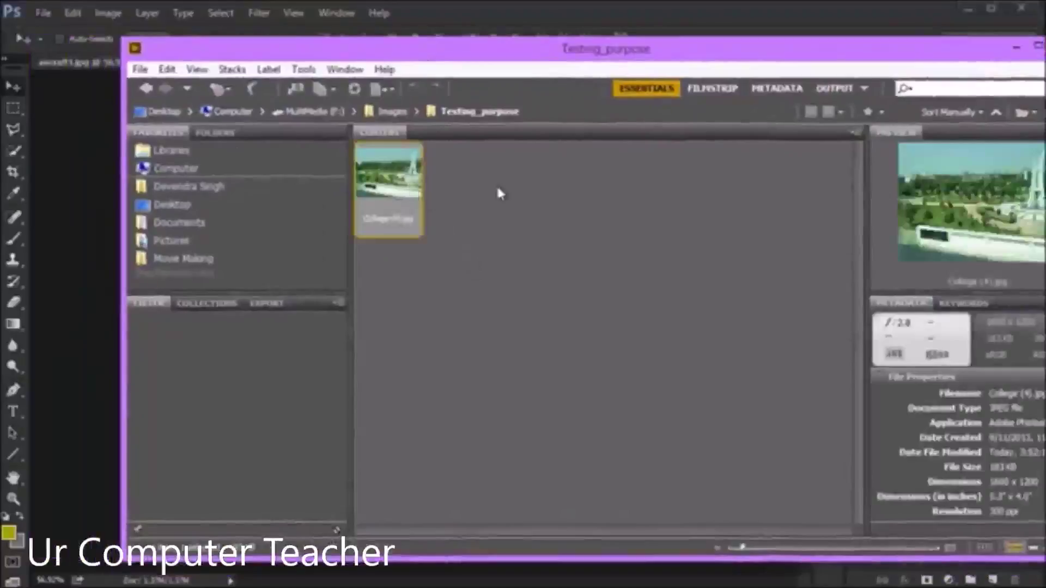
left_click(520, 208)
left_click(406, 195)
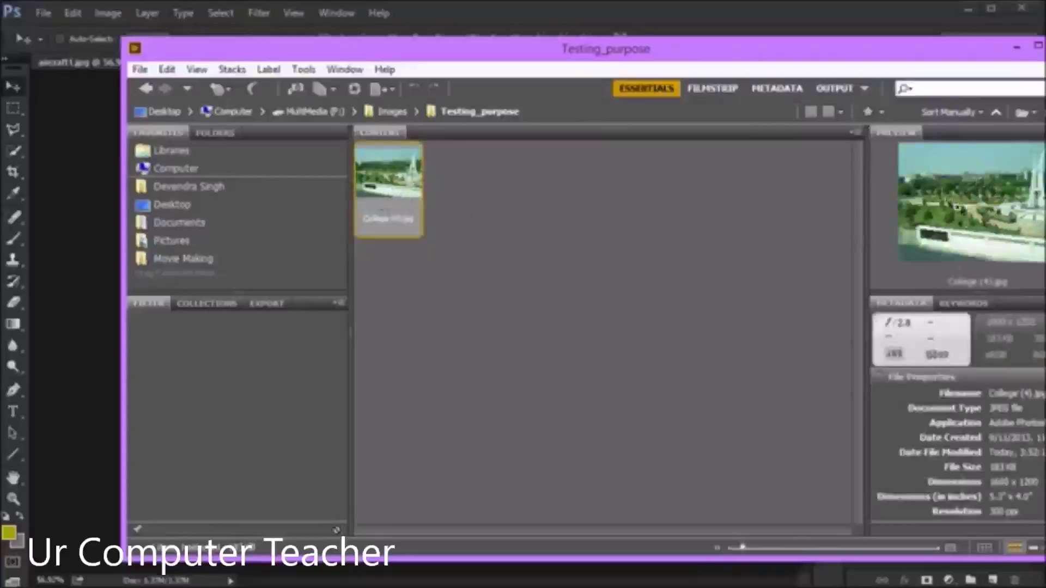
left_click(980, 306)
left_click(917, 305)
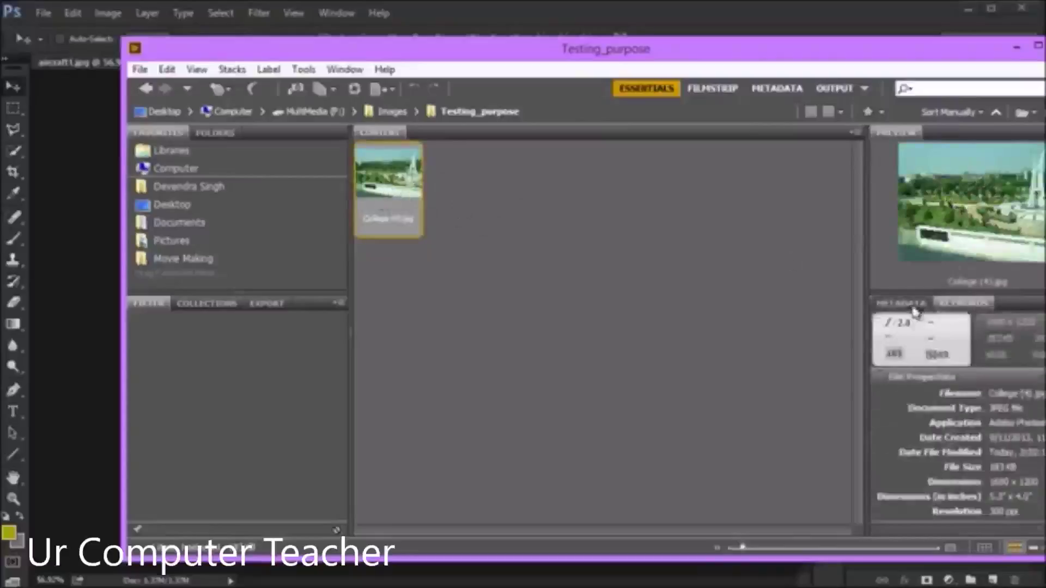
scroll(915, 401, "down", 2)
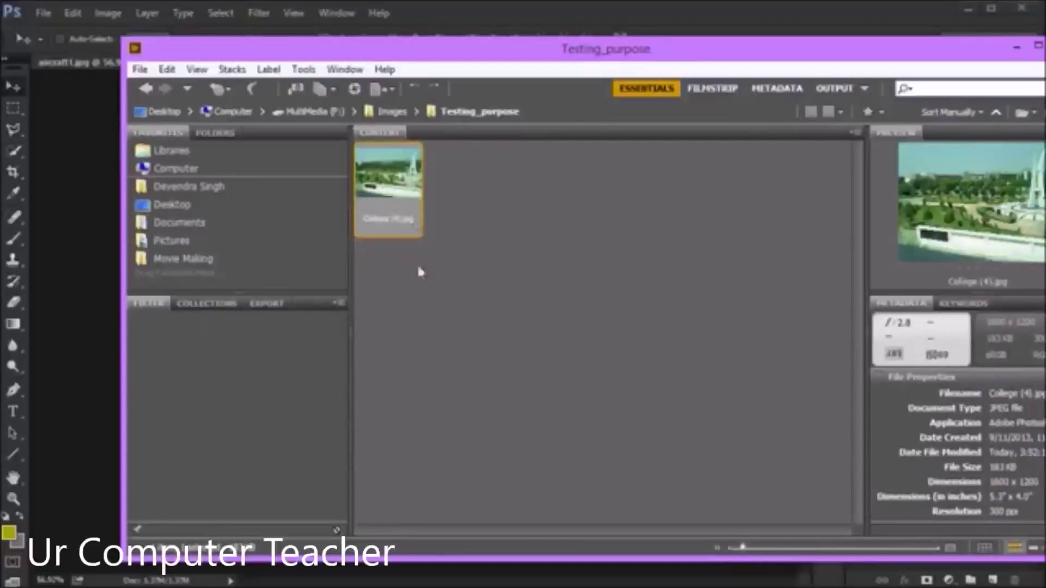
Switch to File Explorer, show the Testing_purpose folder with large icons to compare its contents, and minimize the window.
left_click(441, 586)
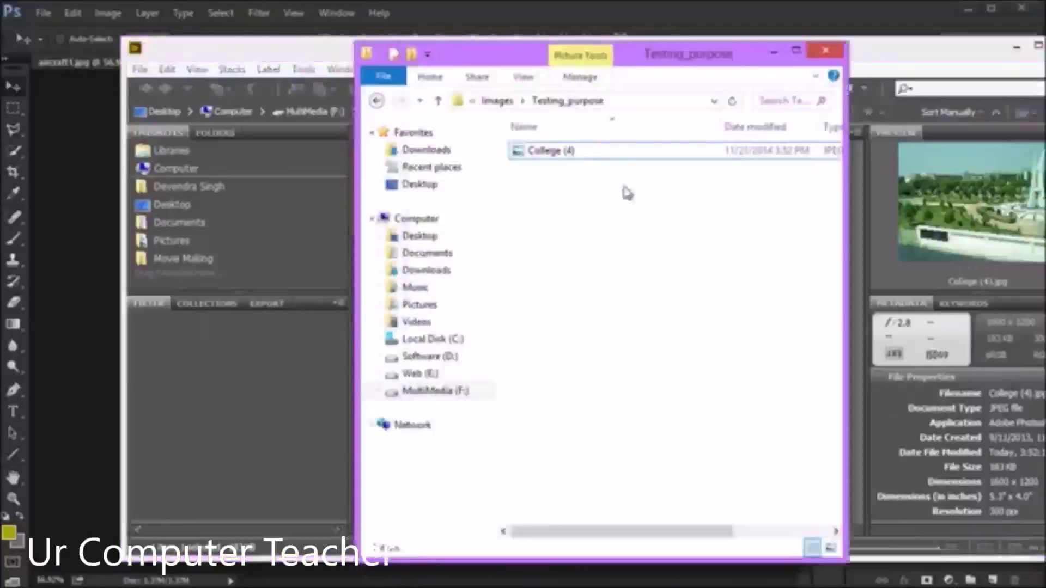
left_click_drag(846, 267, 975, 266)
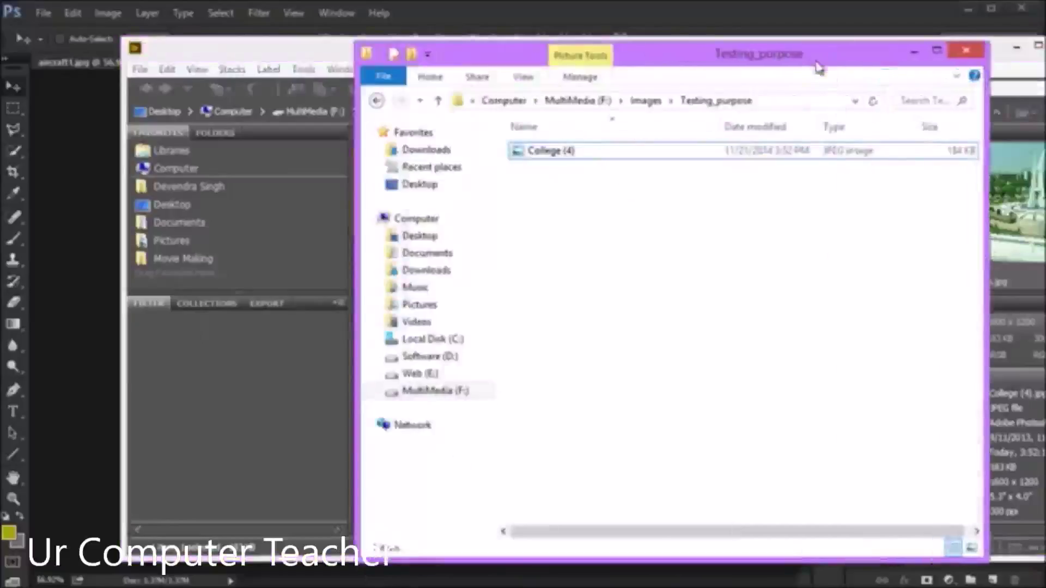
left_click_drag(813, 59, 686, 79)
left_click_drag(556, 253, 444, 171)
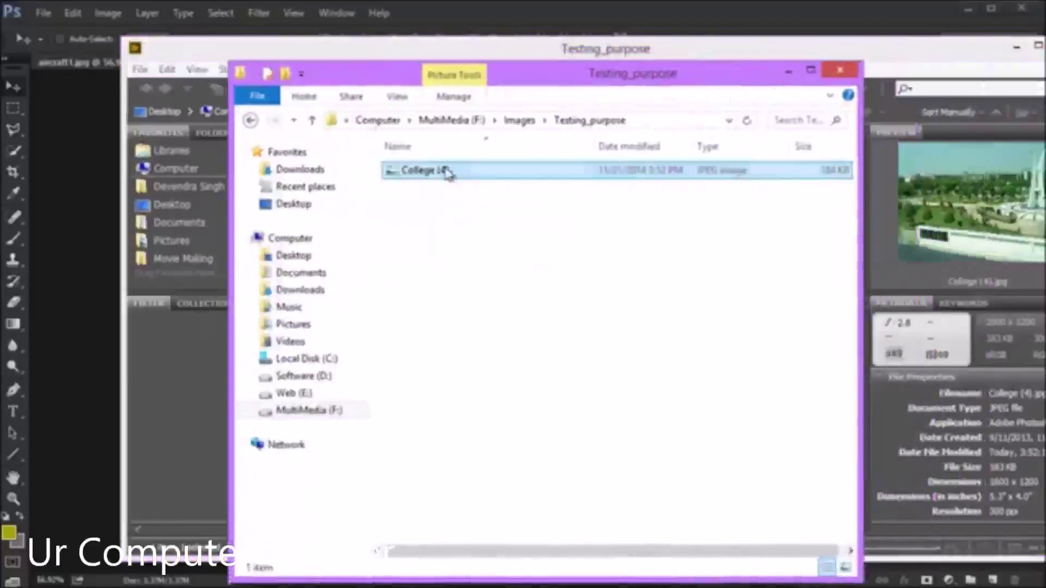
left_click(394, 97)
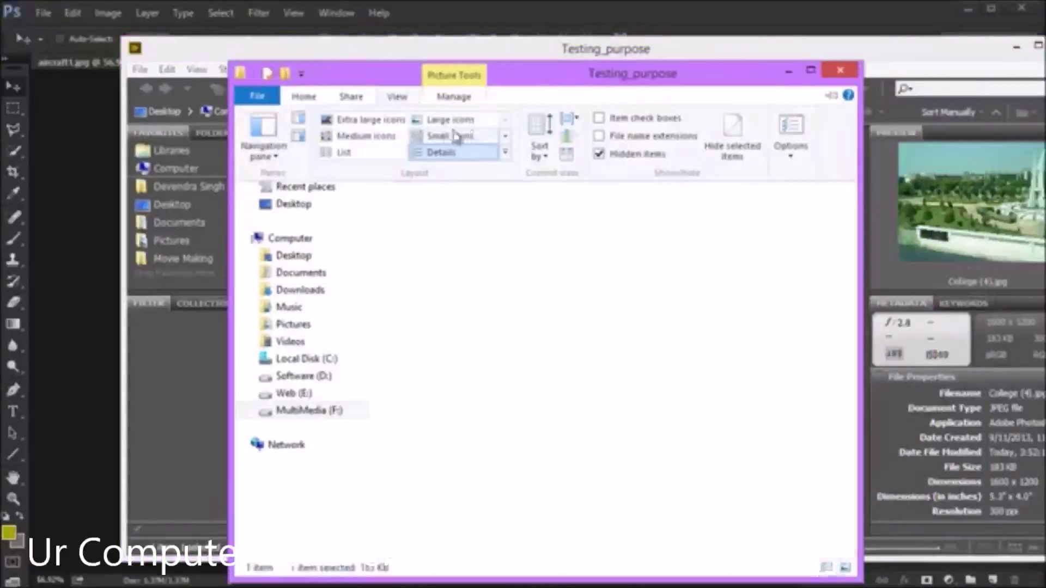
left_click(436, 121)
left_click(460, 208)
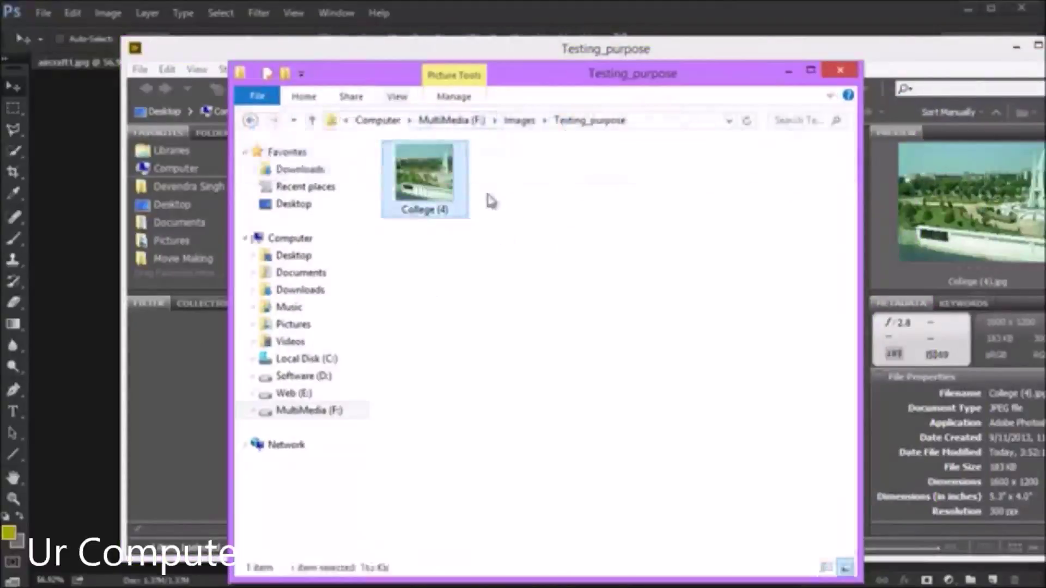
left_click(787, 77)
Move the Bridge window fully into view and magnify a detail of the College (4).jpg preview.
left_click_drag(752, 58, 699, 57)
left_click(882, 189)
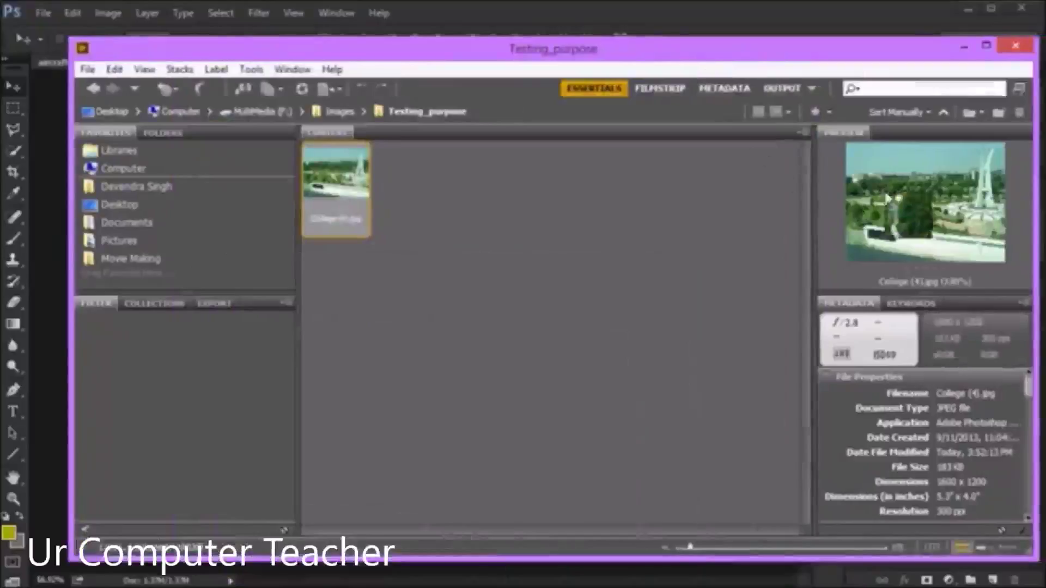
left_click(953, 210)
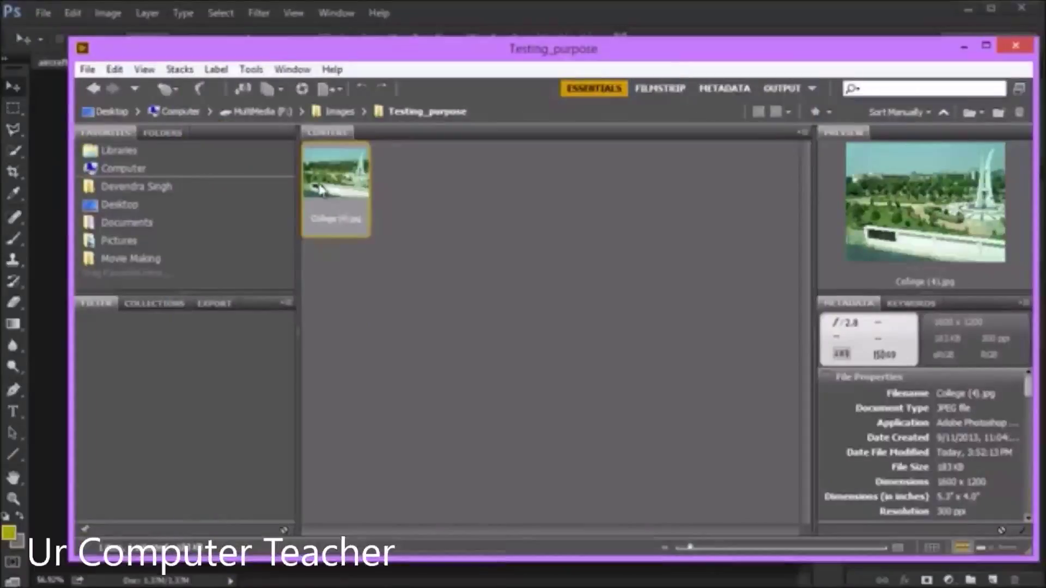
Open College (4).jpg from Bridge in Photoshop.
right_click(323, 171)
mouse_move(376, 197)
left_click(588, 200)
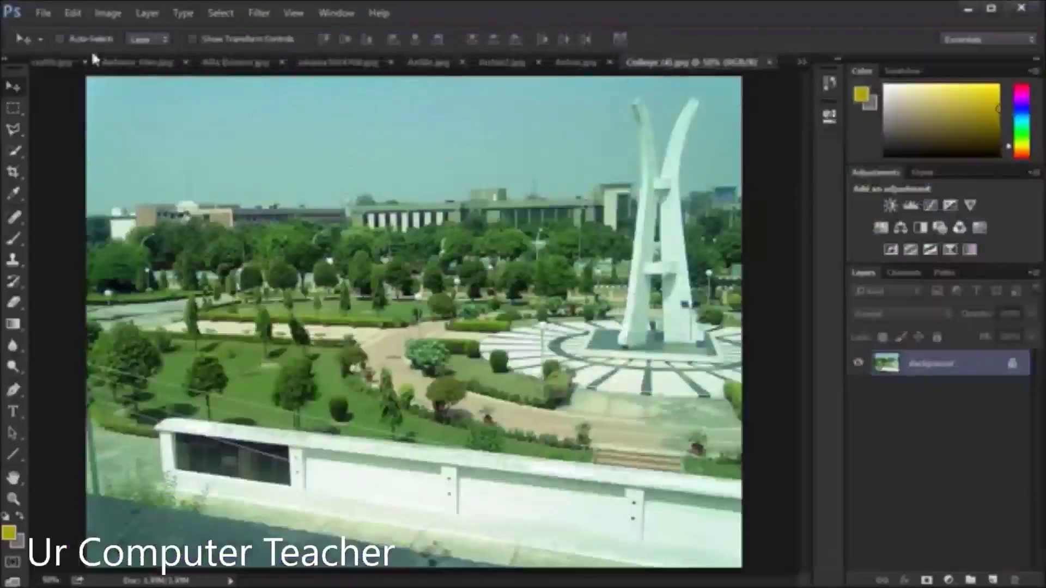
Close all open documents in a single command.
right_click(695, 64)
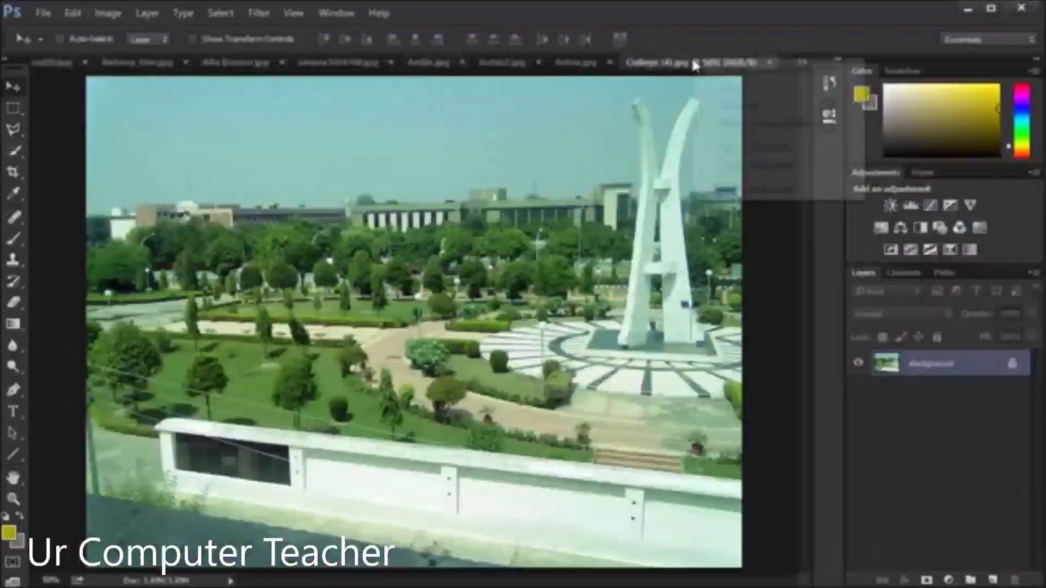
left_click(738, 106)
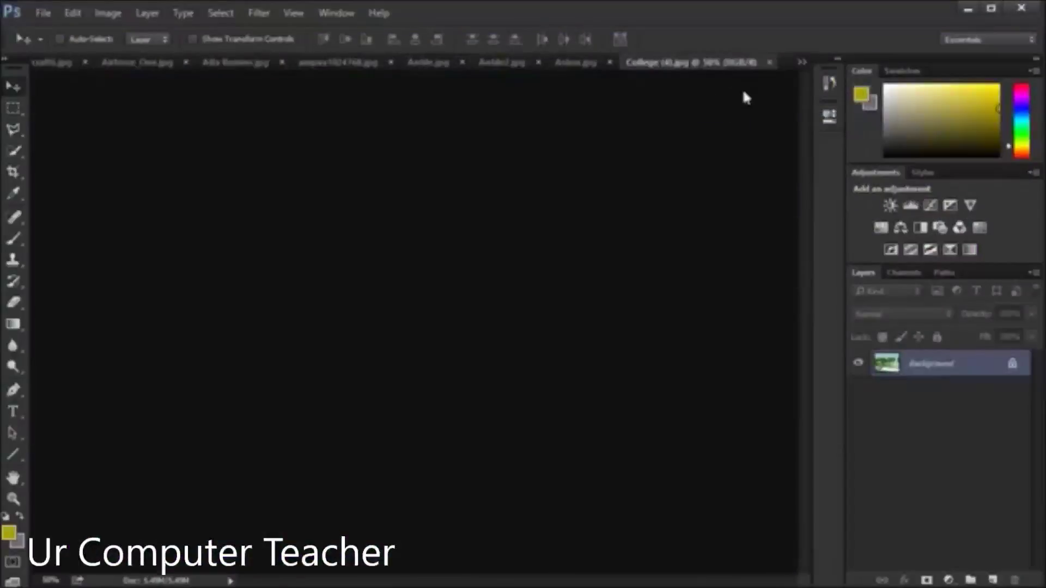
Open the image 02 dodge m80 concept 2 from the empty workspace.
double_click(281, 281)
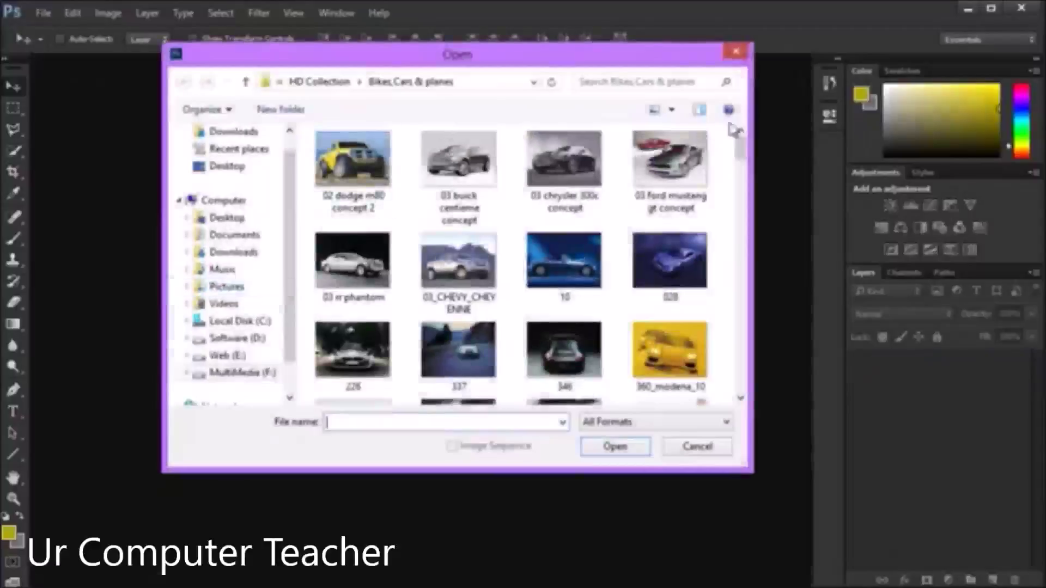
left_click(731, 59)
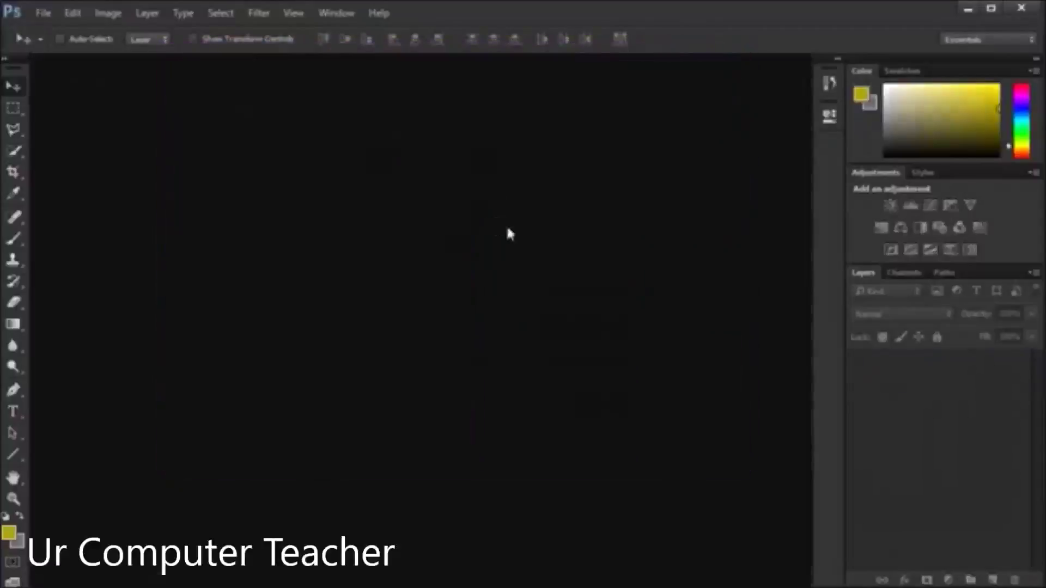
double_click(284, 235)
double_click(339, 158)
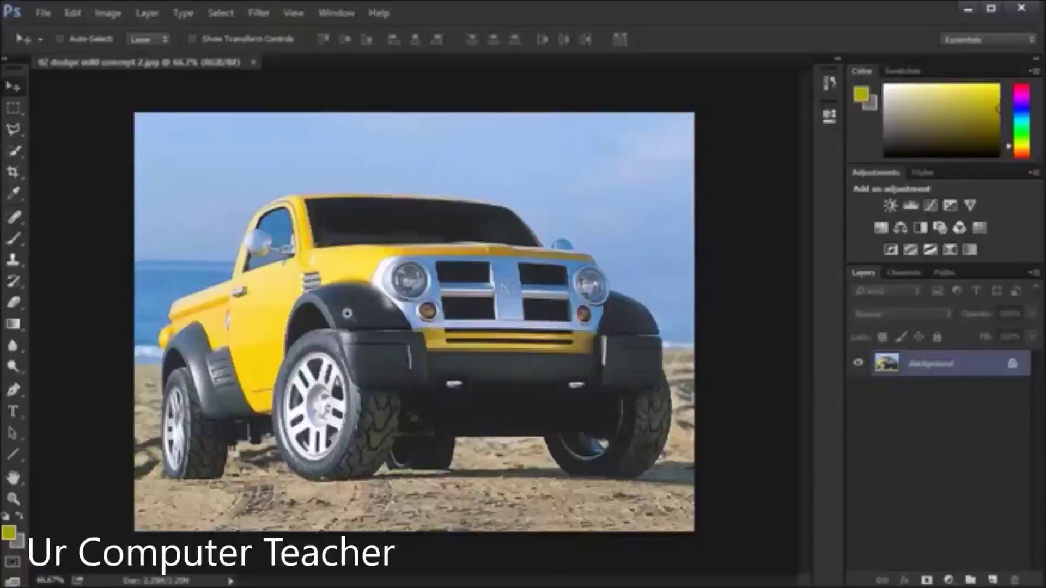
Zoom in to 300% on the truck's front fender and zoom back out to see the whole image.
scroll(347, 314, "up", 3)
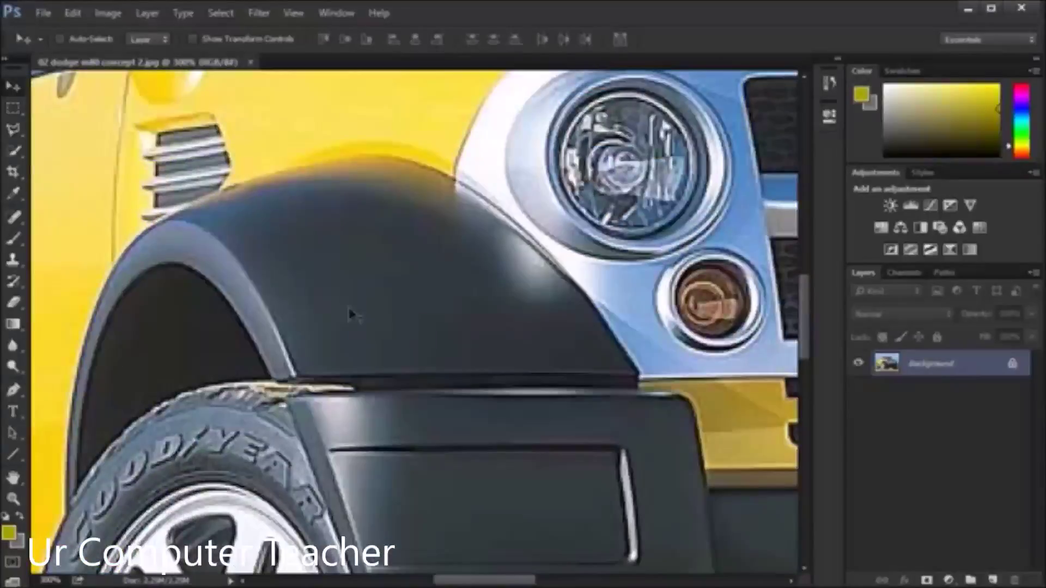
scroll(349, 307, "down", 10)
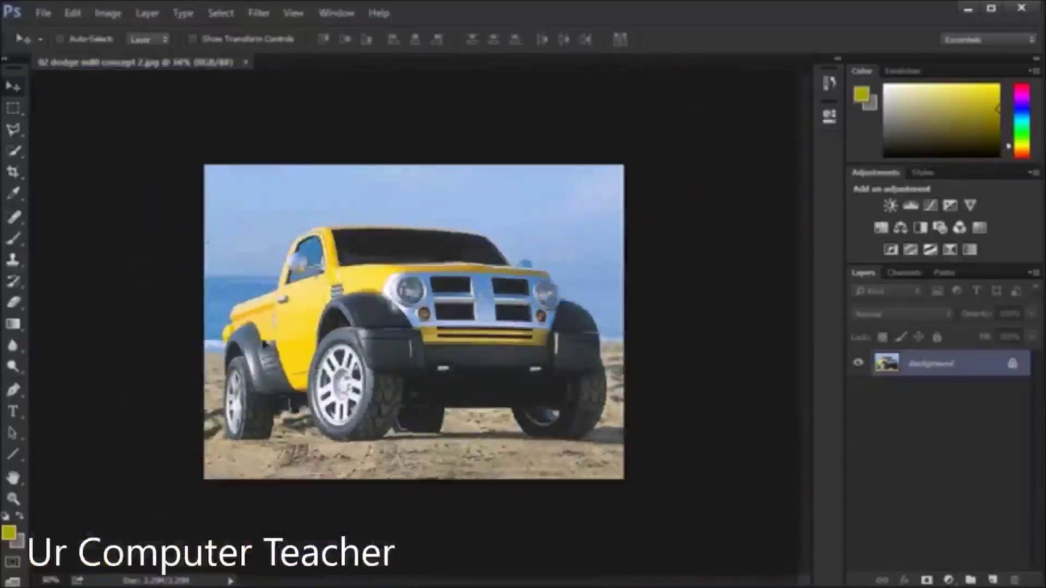
Zoom in to 100% on the front of the truck with the Zoom tool.
left_click(13, 498)
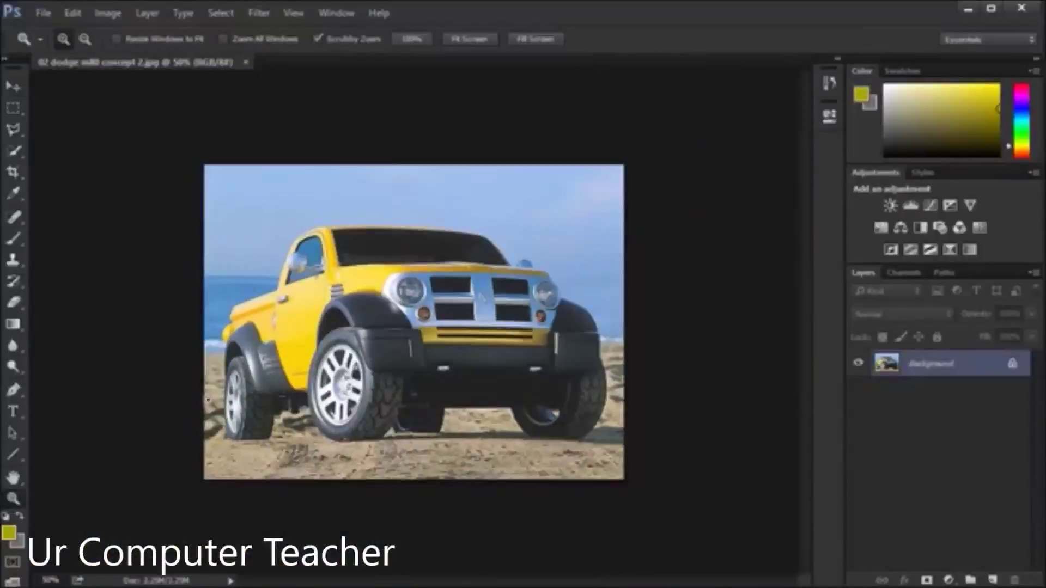
double_click(410, 279)
right_click(410, 279)
left_click(374, 279)
scroll(374, 279, "down", 4)
scroll(374, 277, "up", 3)
scroll(374, 271, "down", 3)
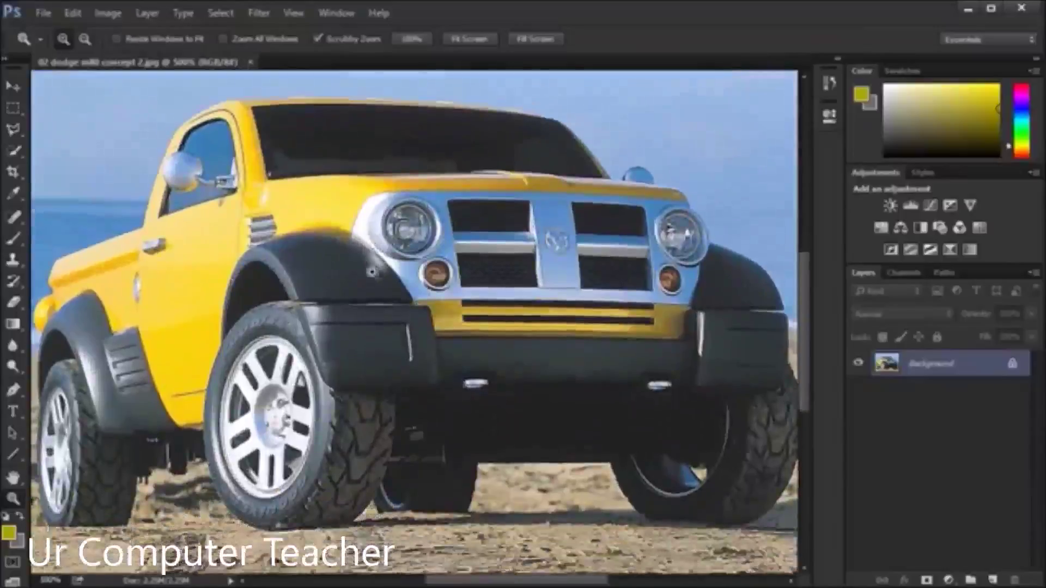
scroll(374, 271, "up", 2)
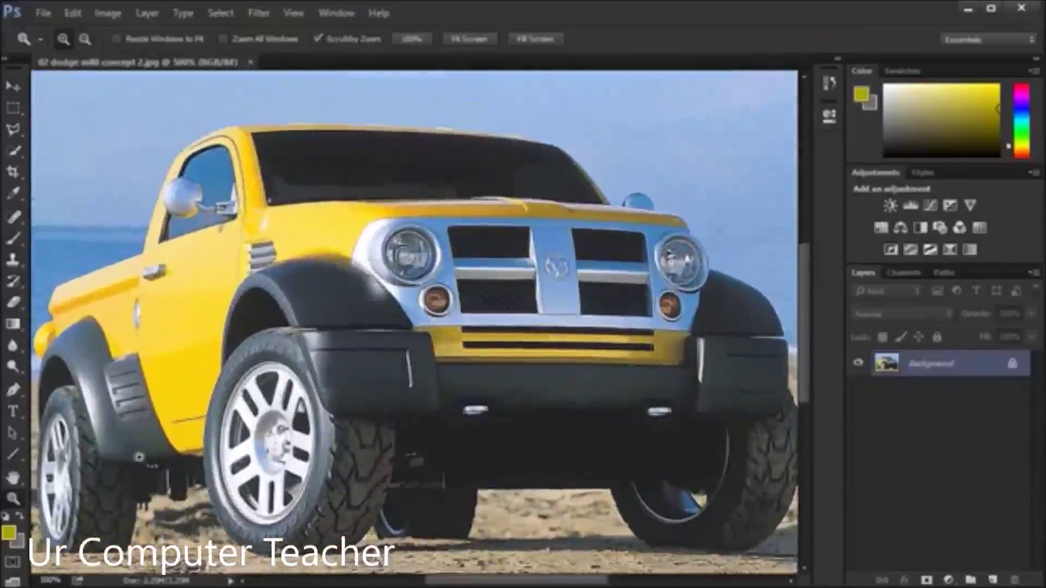
Switch to the Move tool and zoom the image in and out around the truck's front bumper.
left_click(14, 86)
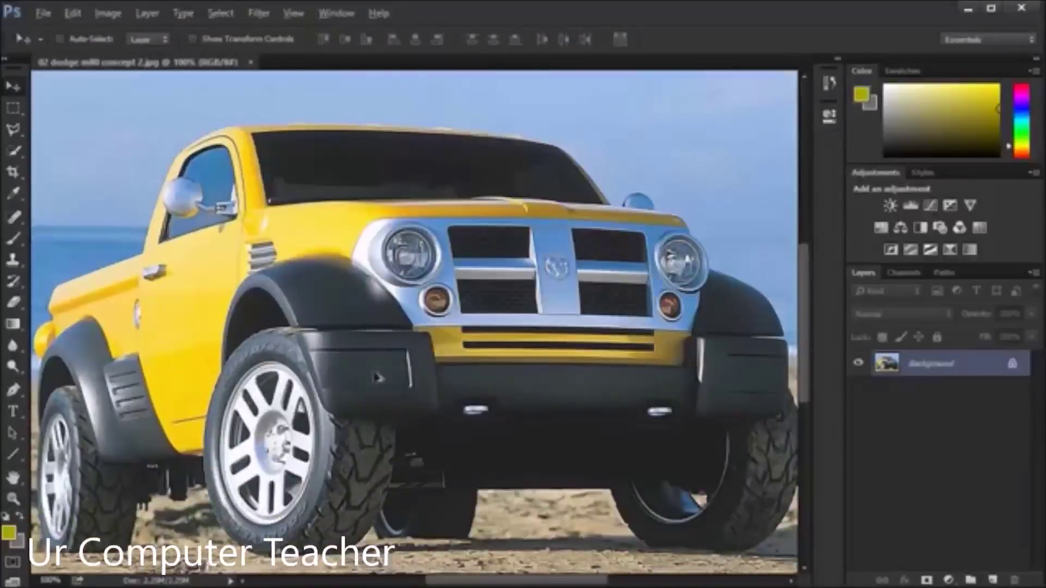
scroll(383, 348, "down", 5)
scroll(382, 348, "up", 3)
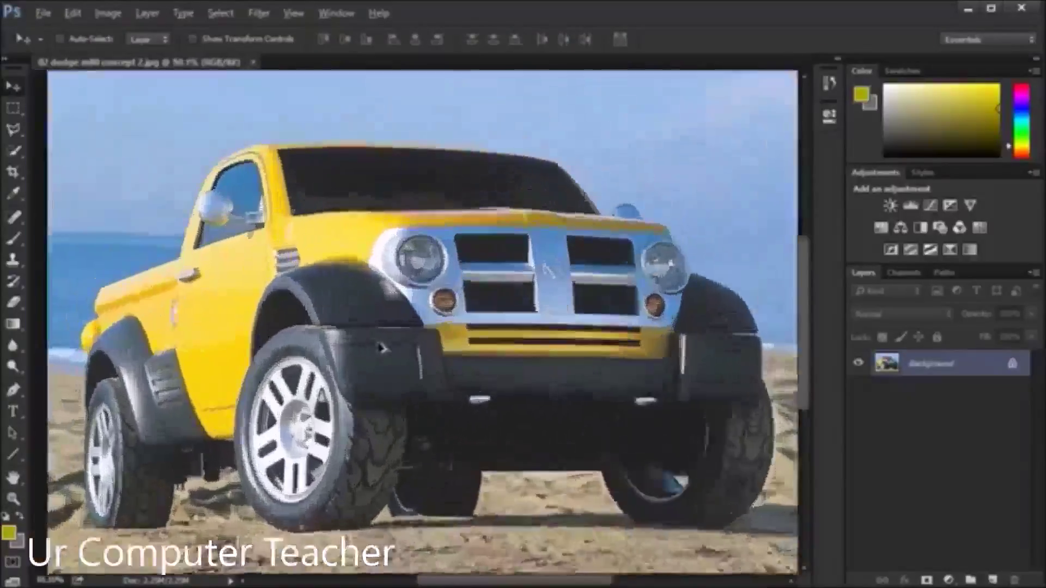
scroll(531, 229, "down", 1)
scroll(539, 219, "up", 2)
scroll(539, 218, "down", 2)
scroll(540, 219, "up", 1)
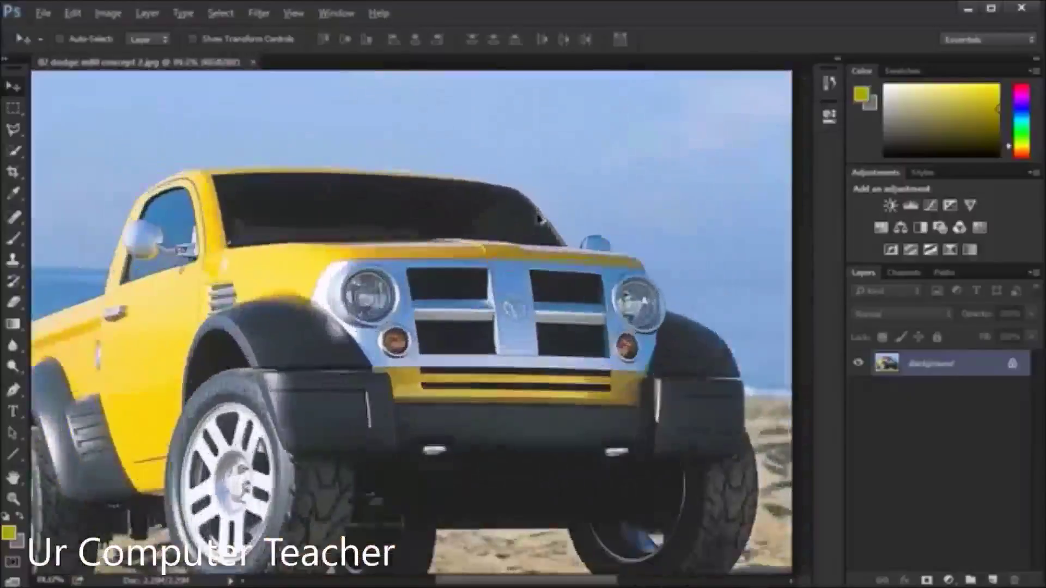
Zoom in and out around different points of the image, ending at about 146% on the truck's front wheel.
scroll(253, 462, "up", 3)
scroll(254, 462, "down", 4)
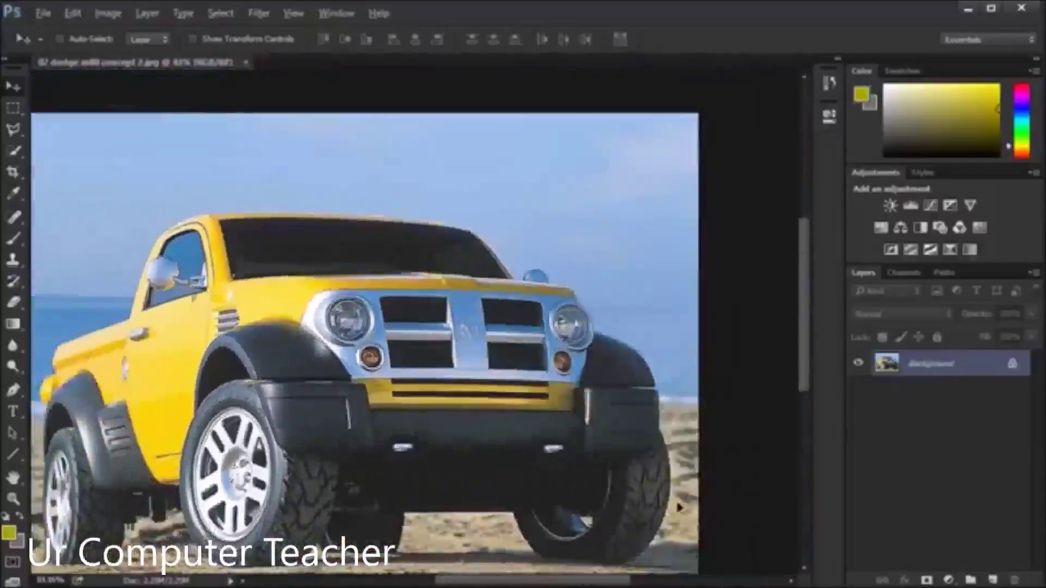
scroll(678, 506, "up", 4)
scroll(654, 504, "down", 4)
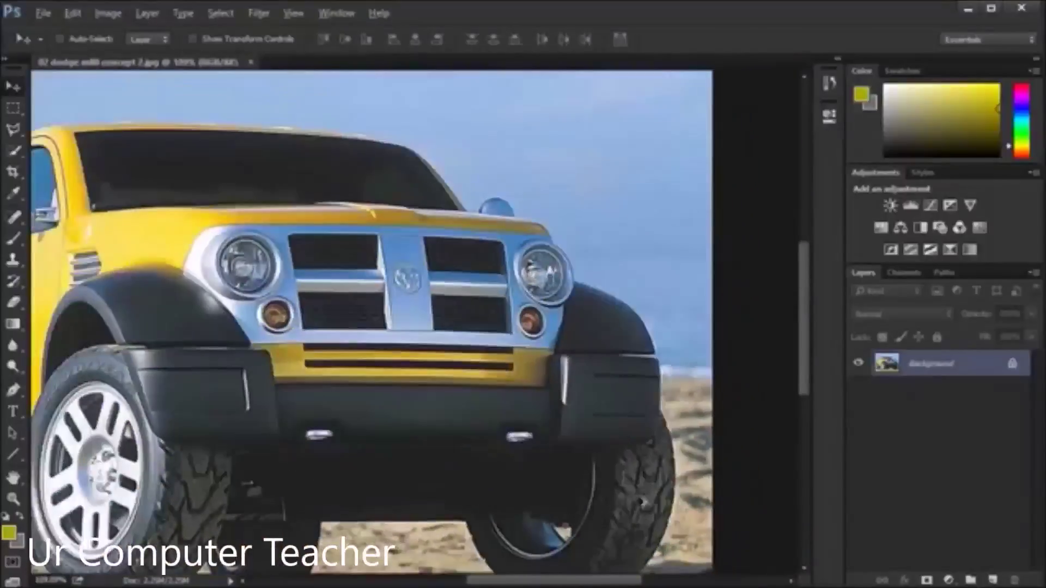
scroll(187, 427, "up", 4)
scroll(186, 427, "down", 6)
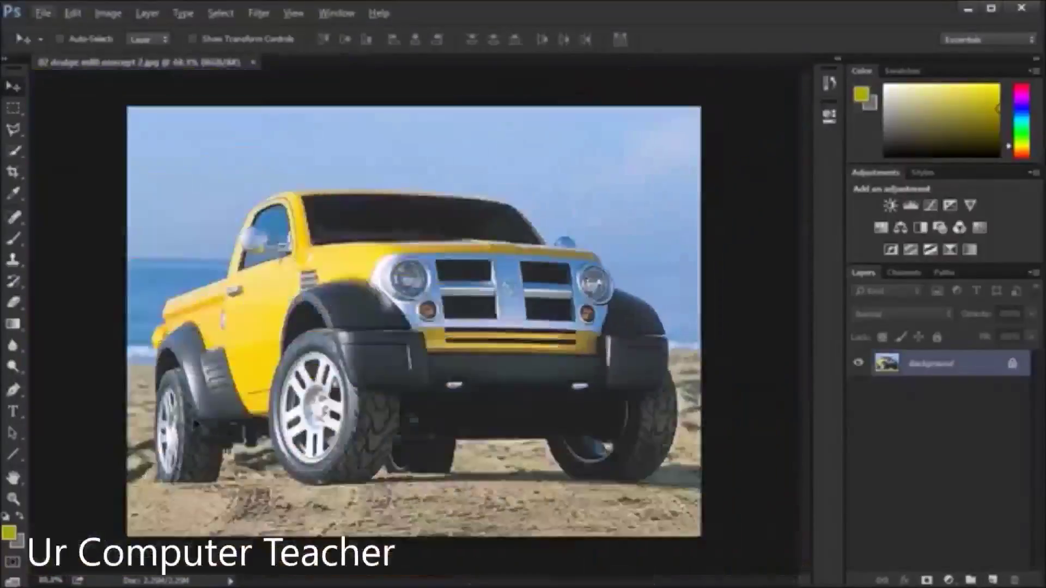
scroll(343, 383, "up", 4)
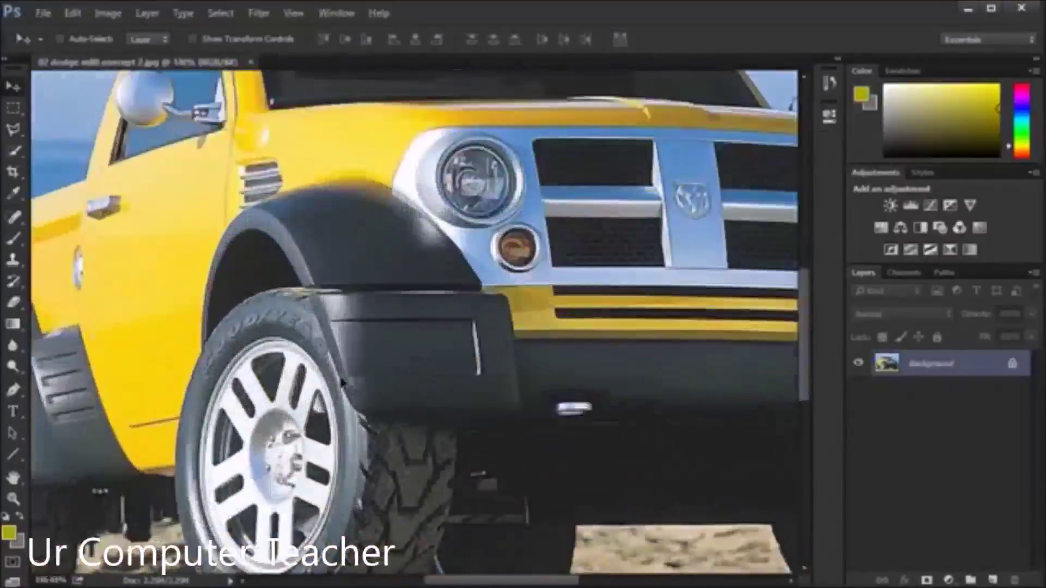
Pan the magnified image vertically between the area above the sky and the truck's front wheel.
scroll(342, 383, "up", 3)
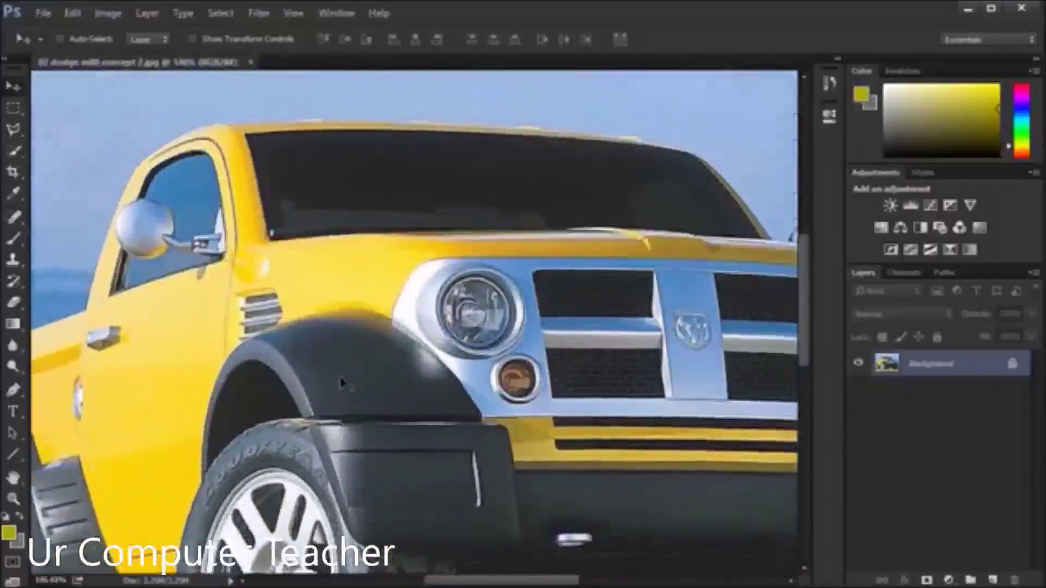
scroll(342, 383, "up", 15)
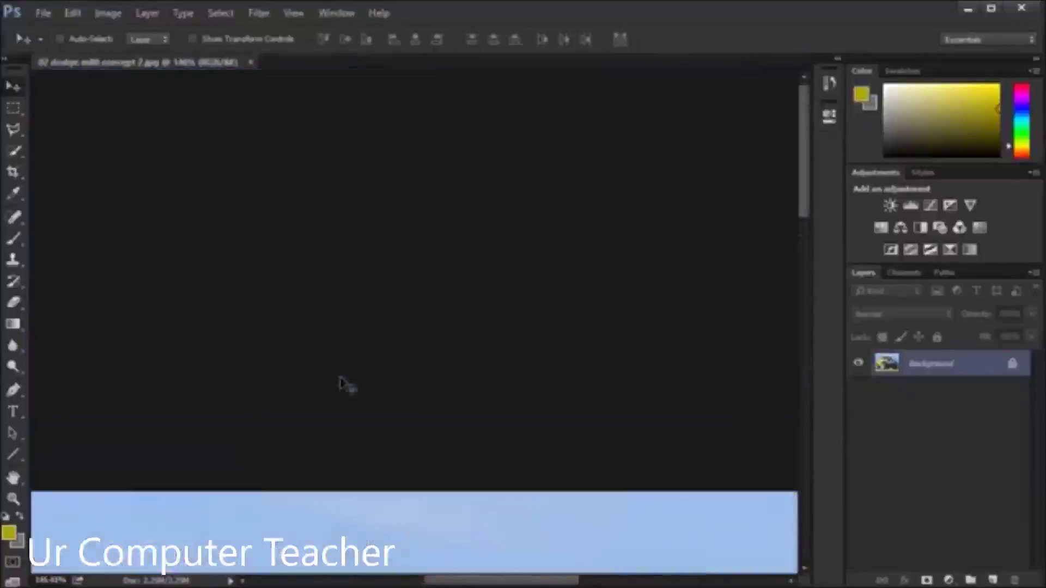
scroll(342, 383, "down", 1)
scroll(342, 383, "up", 1)
scroll(342, 383, "down", 18)
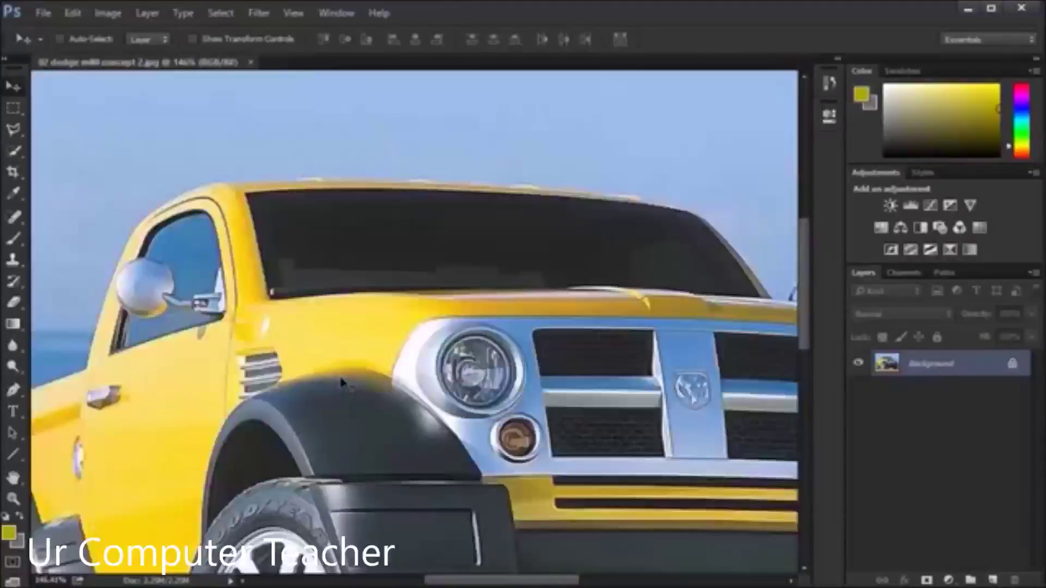
scroll(342, 383, "up", 12)
scroll(342, 382, "down", 12)
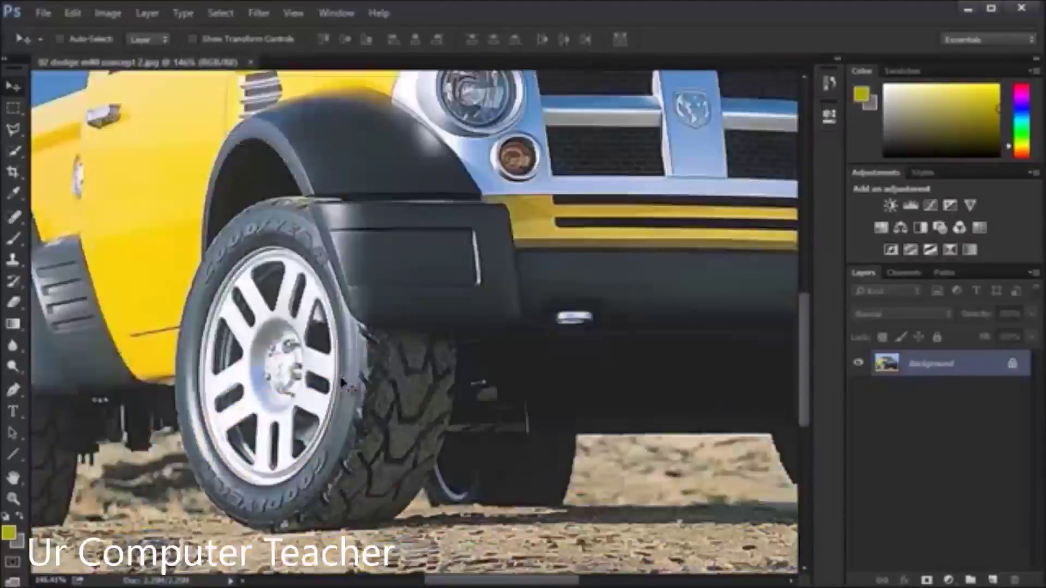
scroll(344, 383, "up", 6)
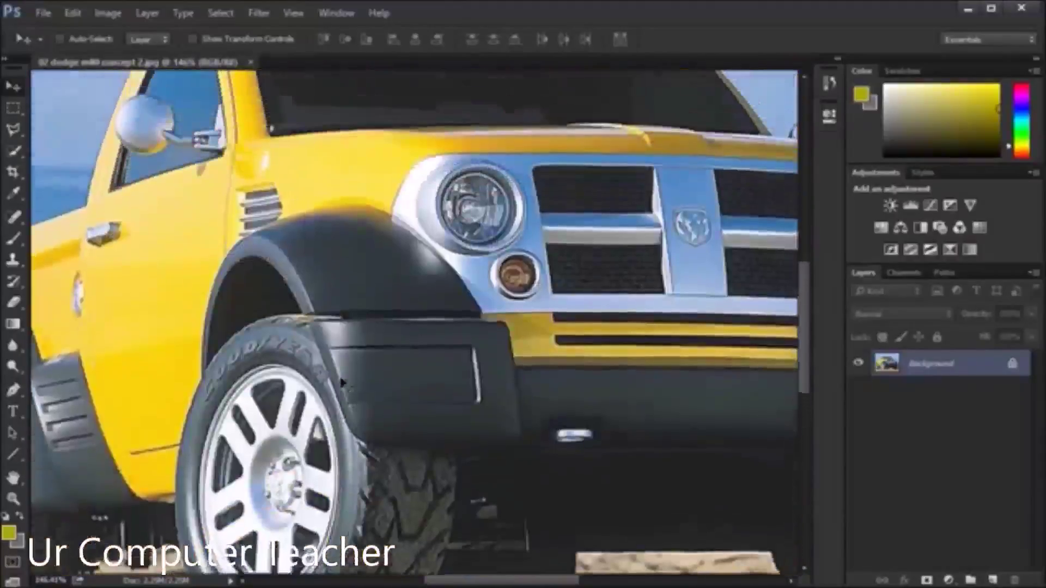
scroll(342, 383, "up", 10)
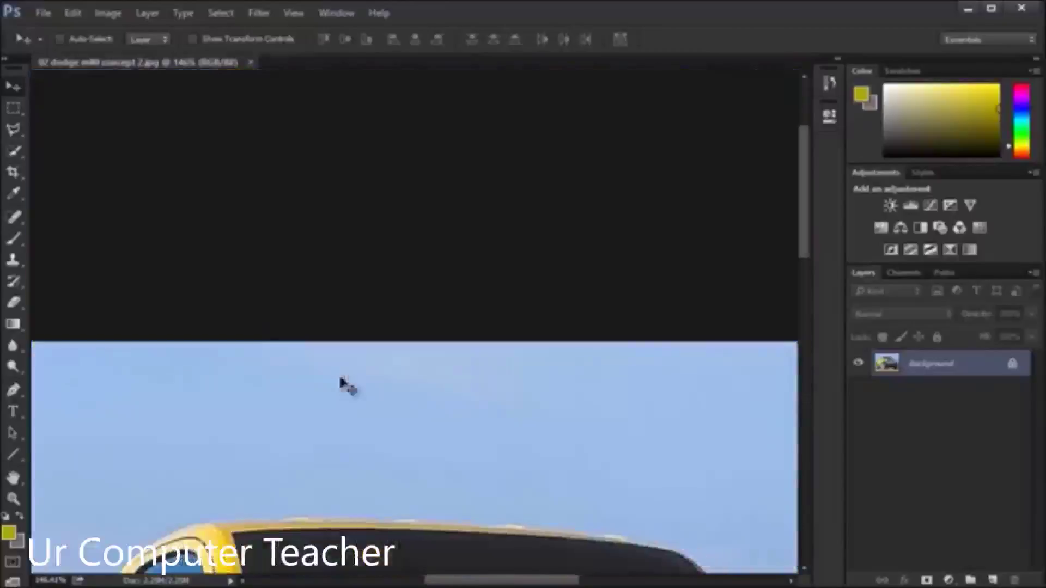
scroll(342, 383, "down", 10)
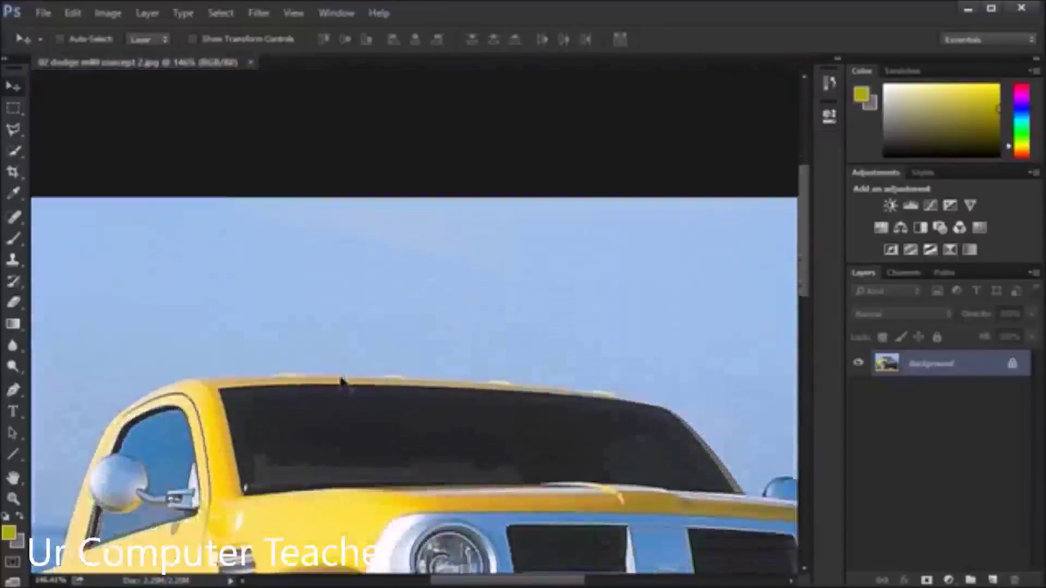
Pan the magnified image horizontally back and forth, ending at the right edge of the photo.
scroll(342, 382, "right", 3)
scroll(342, 383, "left", 5)
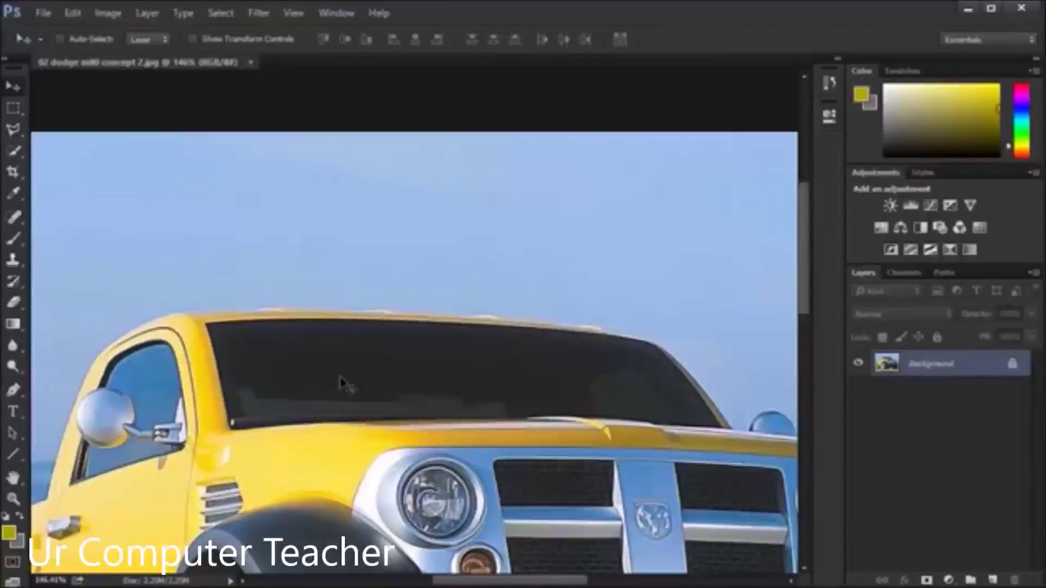
scroll(342, 383, "left", 1)
scroll(342, 383, "right", 1)
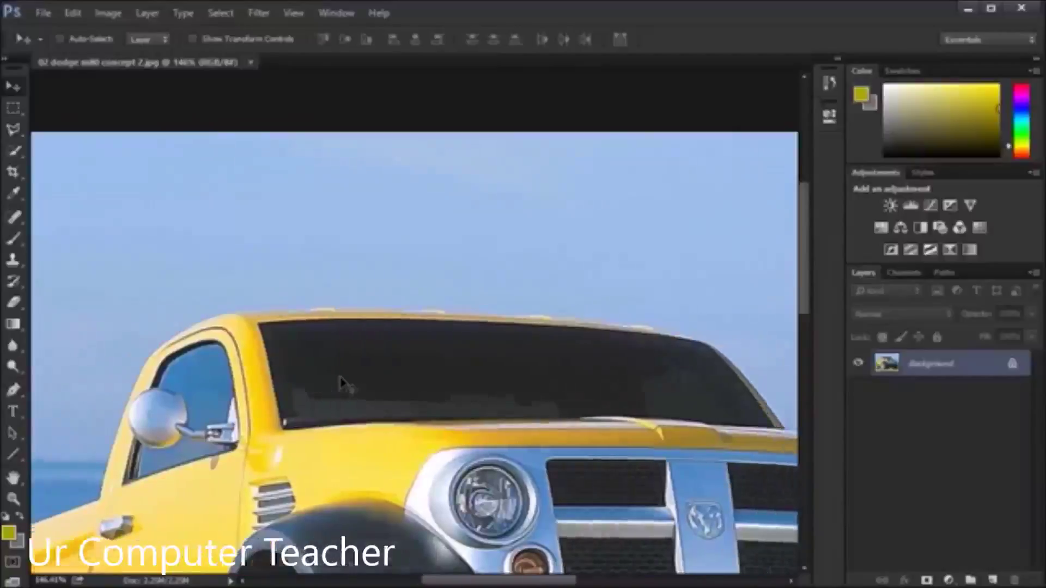
scroll(342, 383, "left", 10)
scroll(342, 383, "right", 15)
scroll(342, 383, "left", 10)
scroll(342, 383, "right", 10)
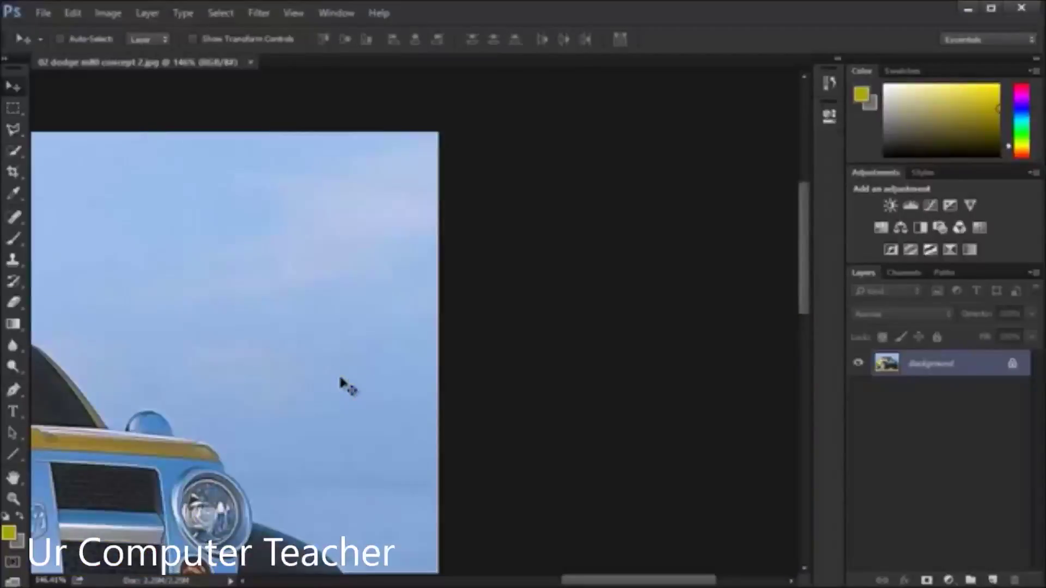
Zoom out to show the whole image and zoom in and out around the truck's front wheel.
scroll(342, 383, "up", 3)
scroll(343, 383, "down", 3)
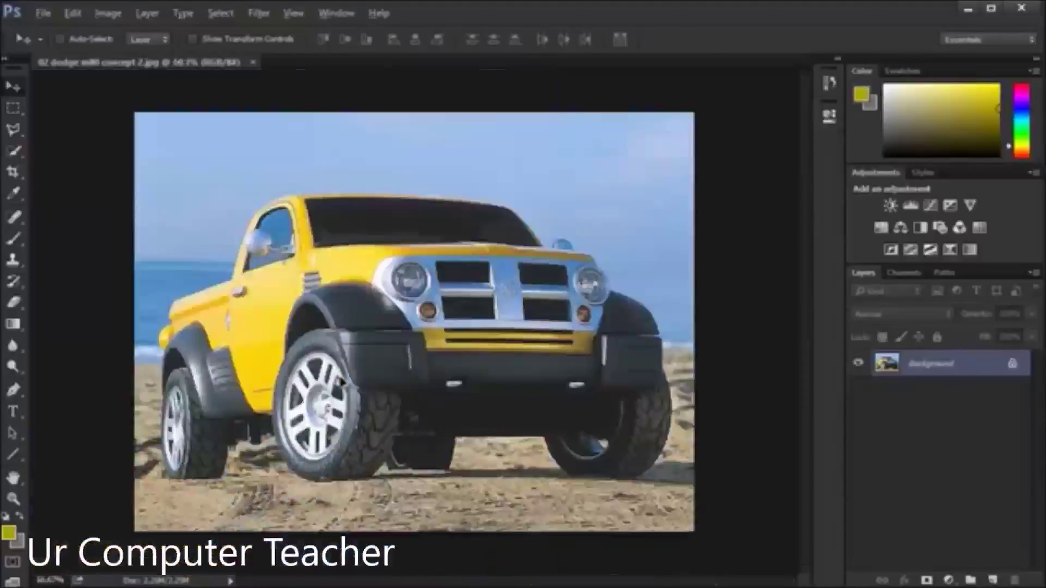
scroll(343, 383, "up", 6)
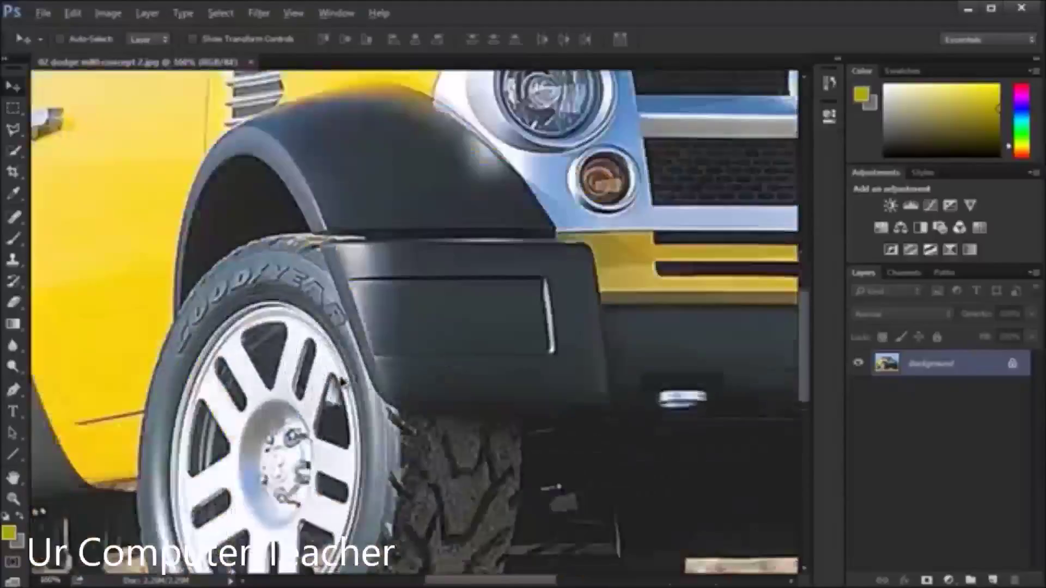
scroll(343, 381, "down", 2)
scroll(344, 379, "down", 4)
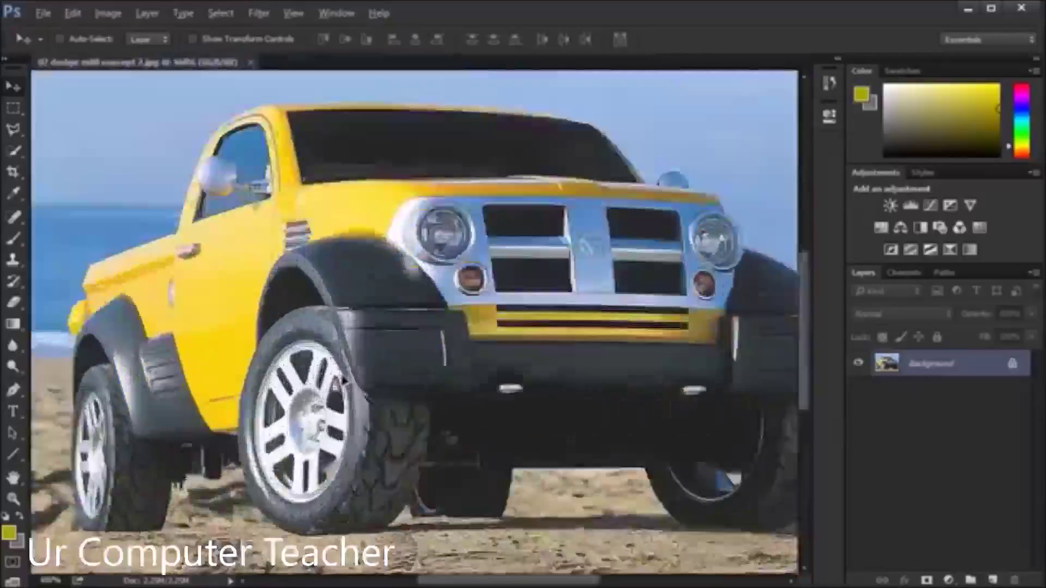
scroll(344, 379, "up", 5)
scroll(344, 379, "down", 1)
scroll(345, 379, "up", 2)
scroll(345, 379, "down", 3)
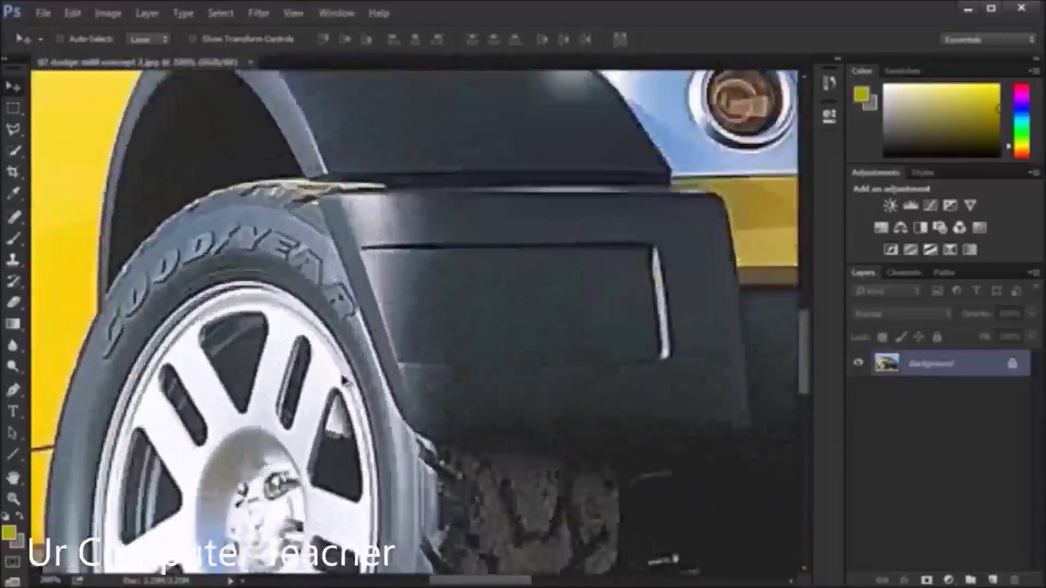
Adjust the magnification around the front wheel and fender, and zoom back out to 66.67% to show the whole truck.
scroll(344, 380, "right", 1)
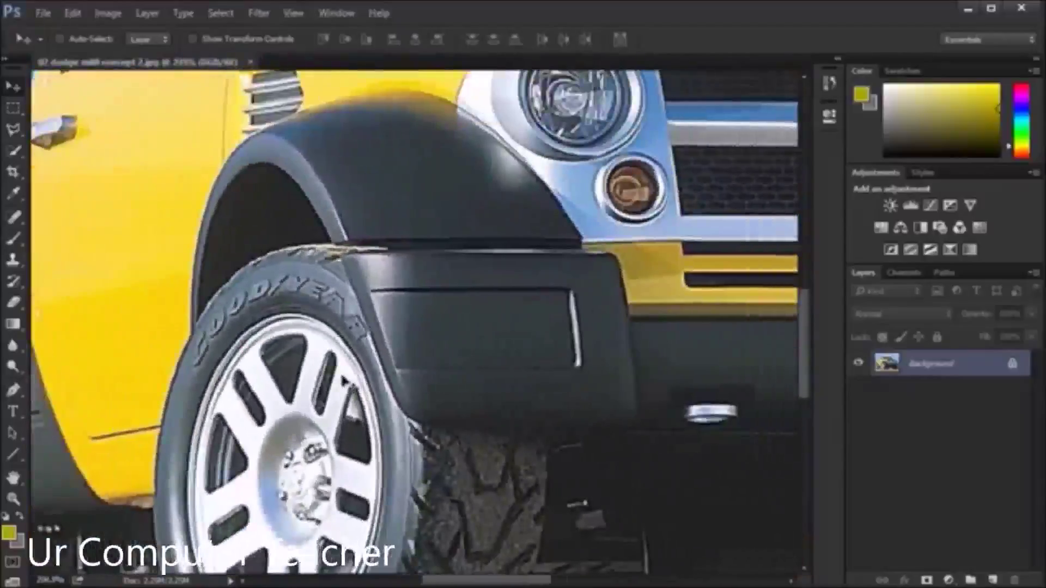
scroll(344, 380, "up", 3)
scroll(344, 380, "down", 2)
scroll(345, 379, "up", 1)
scroll(345, 380, "down", 2)
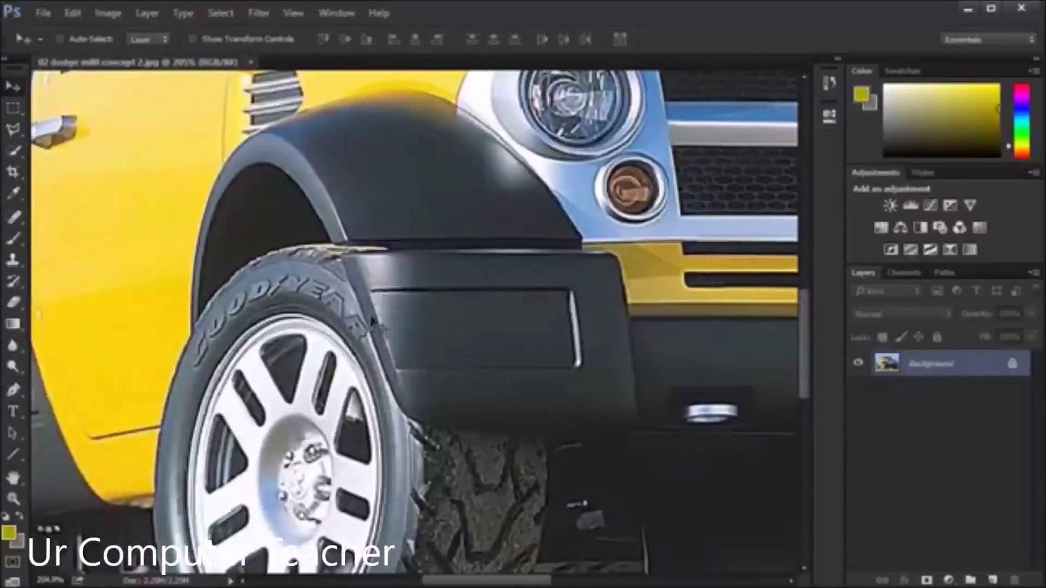
scroll(371, 320, "down", 2)
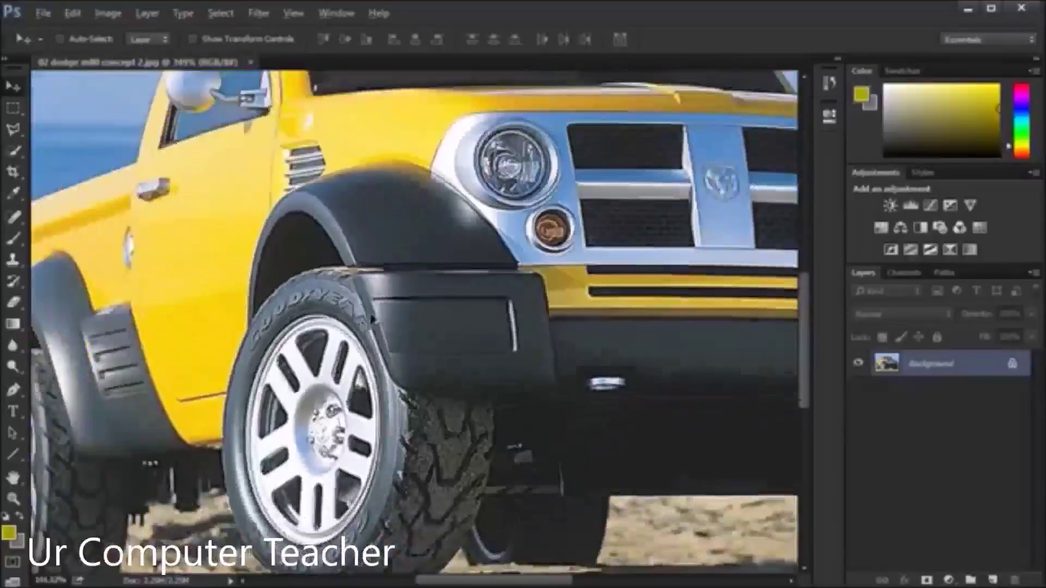
scroll(374, 317, "down", 3)
scroll(374, 316, "up", 4)
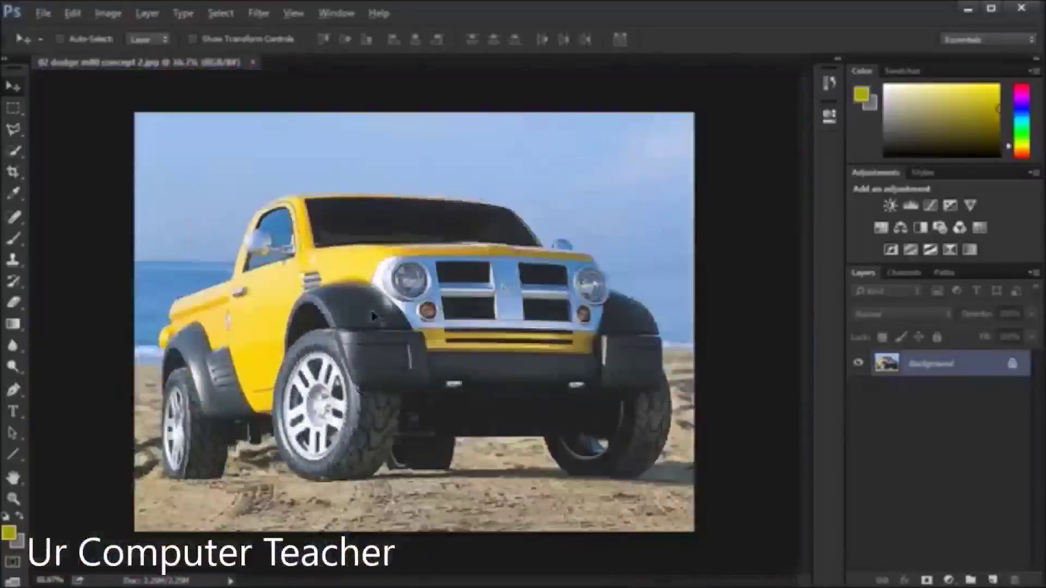
Magnify the truck's front and fit the whole image in the window with the Fit on Screen command.
left_click(333, 13)
left_click(335, 14)
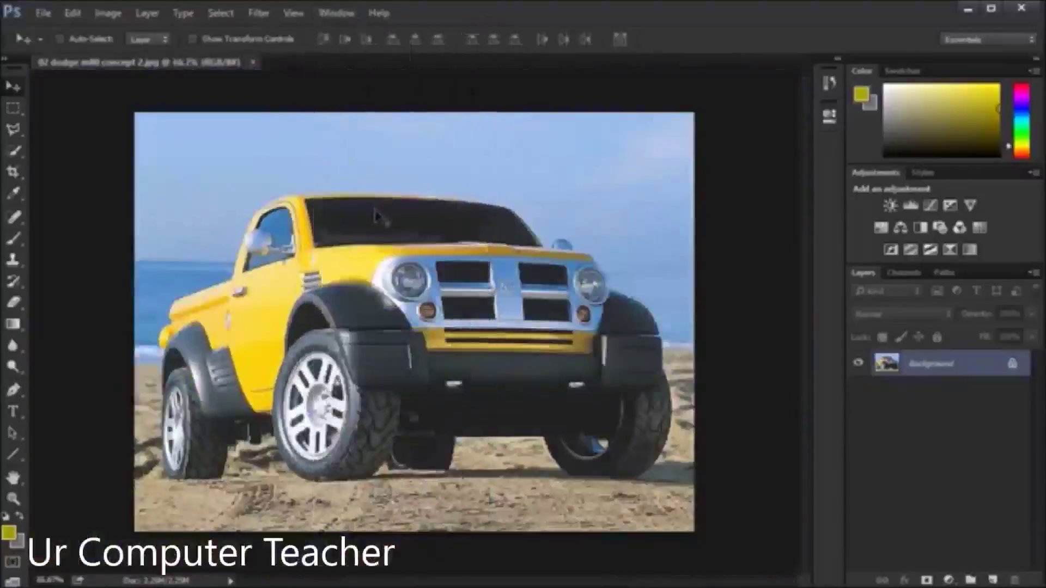
scroll(380, 219, "up", 8)
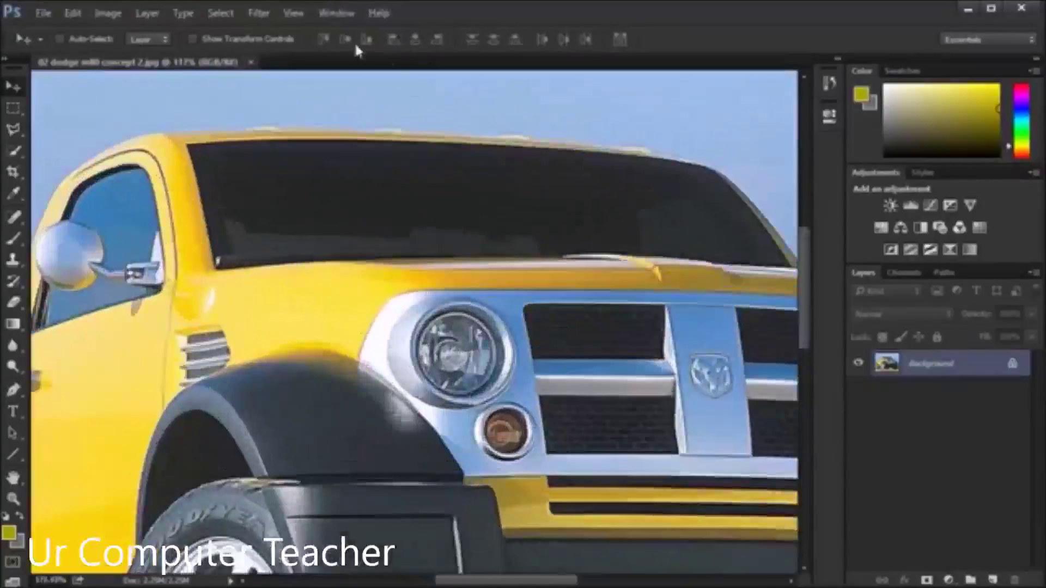
left_click(294, 13)
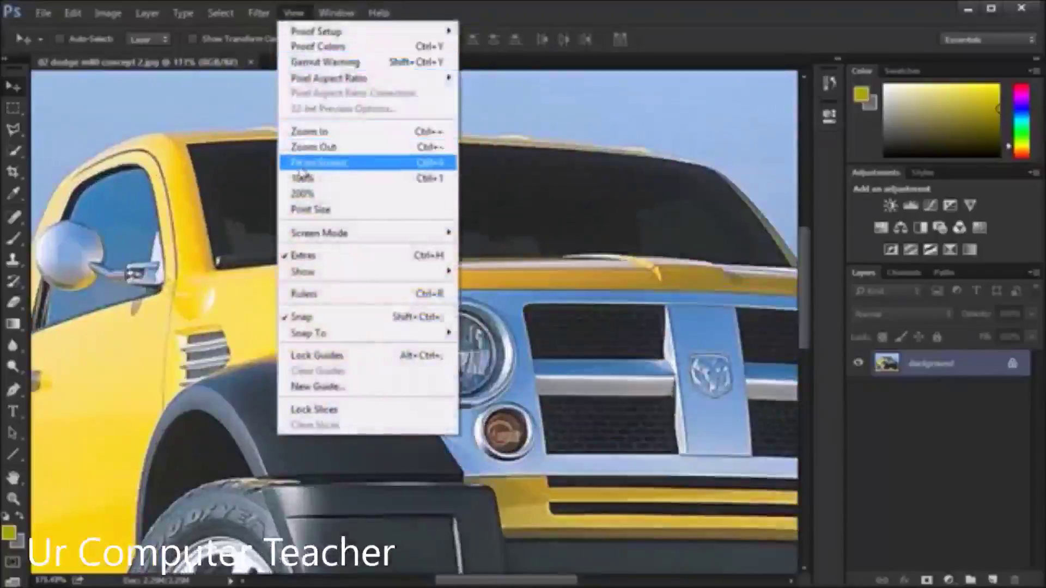
left_click(447, 164)
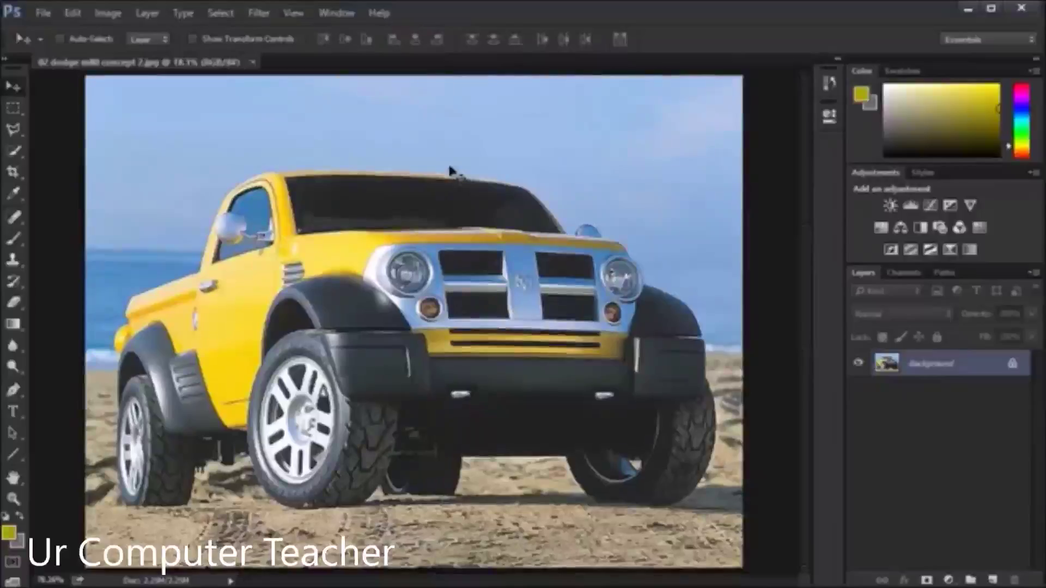
Fit the image on screen again after magnifying the truck, and zoom out to a smaller view.
scroll(450, 171, "up", 3)
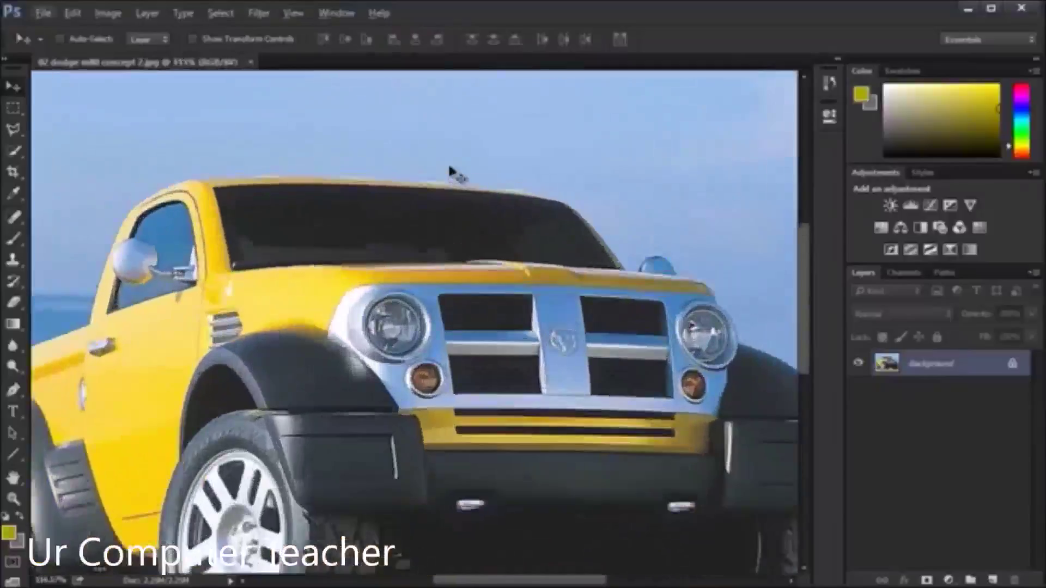
key("ctrl+0")
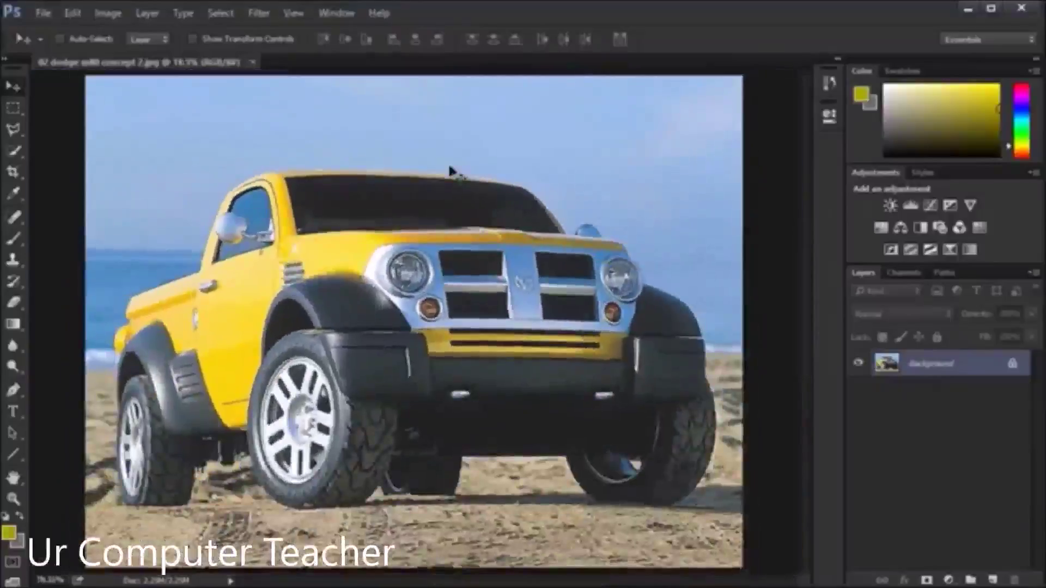
scroll(450, 171, "down", 4)
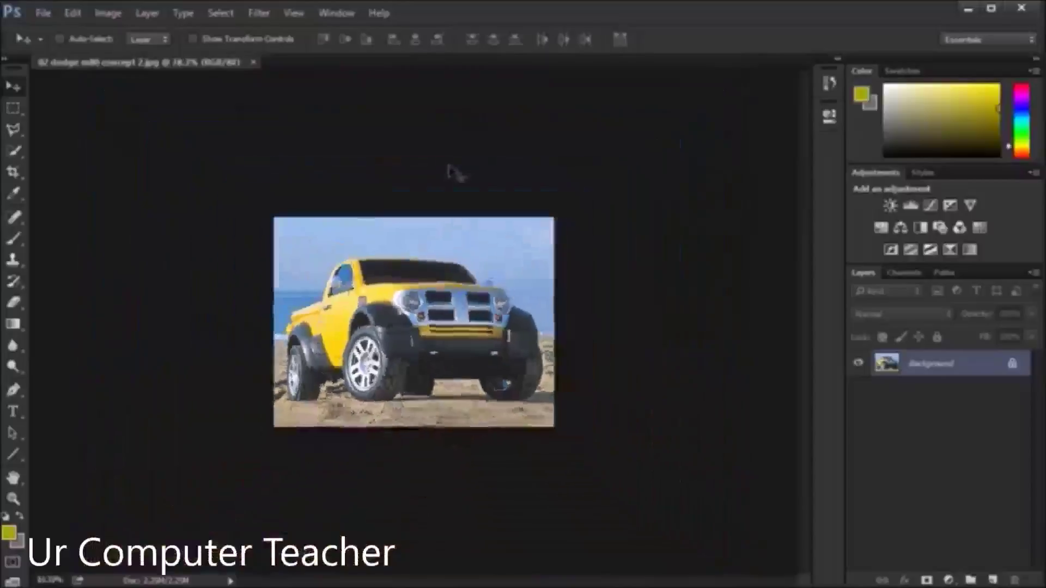
Zoom in and out on the truck image, and end at 66.7% with the whole image shown.
scroll(450, 170, "up", 3)
scroll(450, 171, "up", 3)
scroll(450, 170, "down", 4)
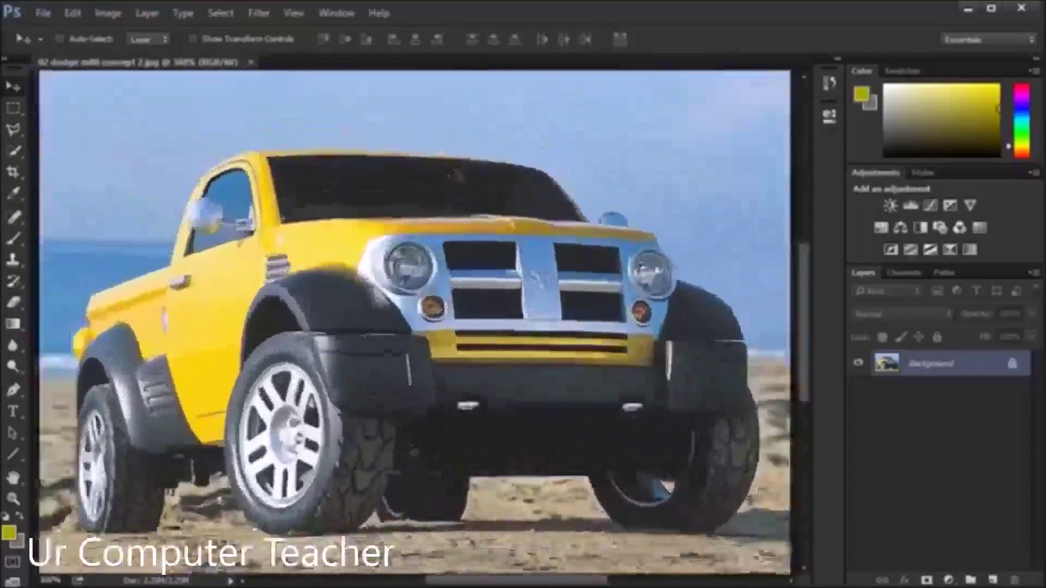
left_click(294, 12)
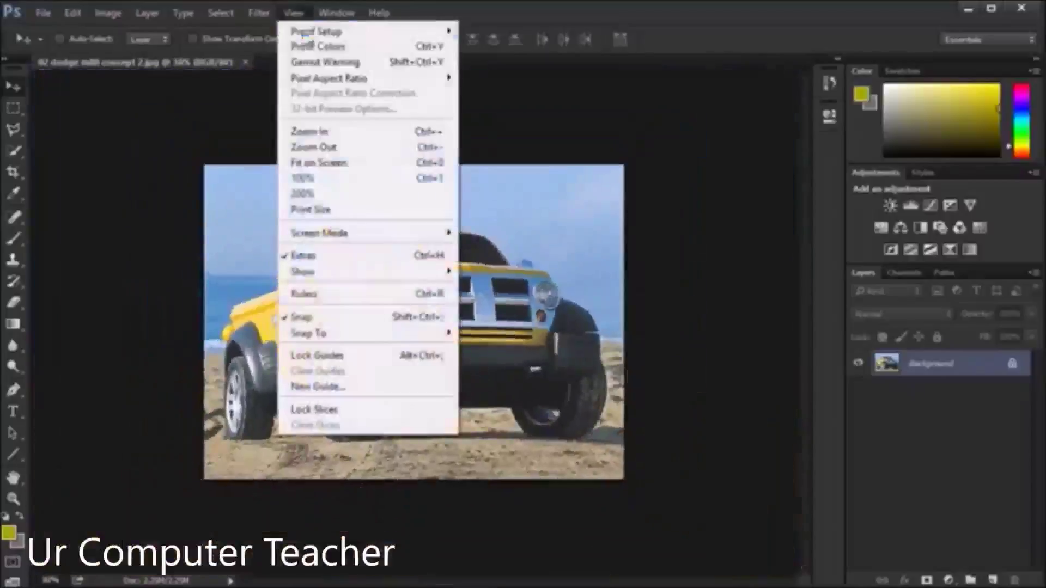
left_click(243, 146)
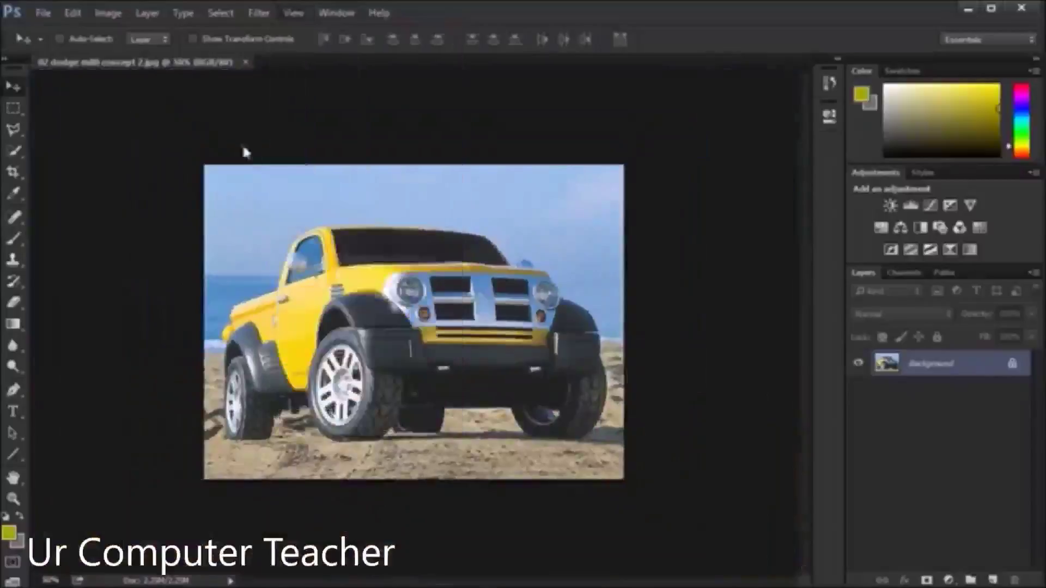
scroll(244, 147, "up", 3)
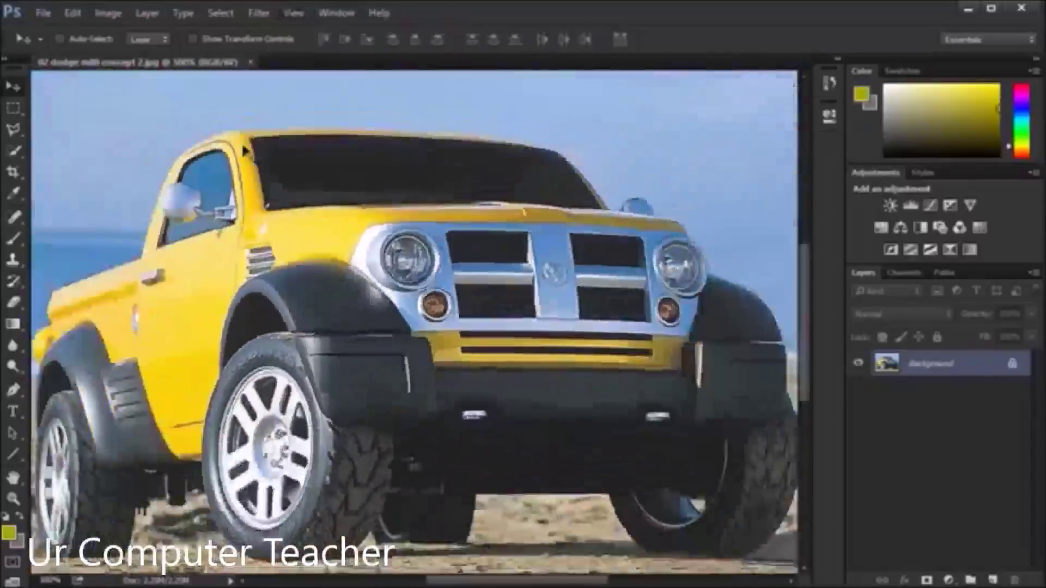
scroll(243, 147, "down", 3)
scroll(245, 150, "up", 1)
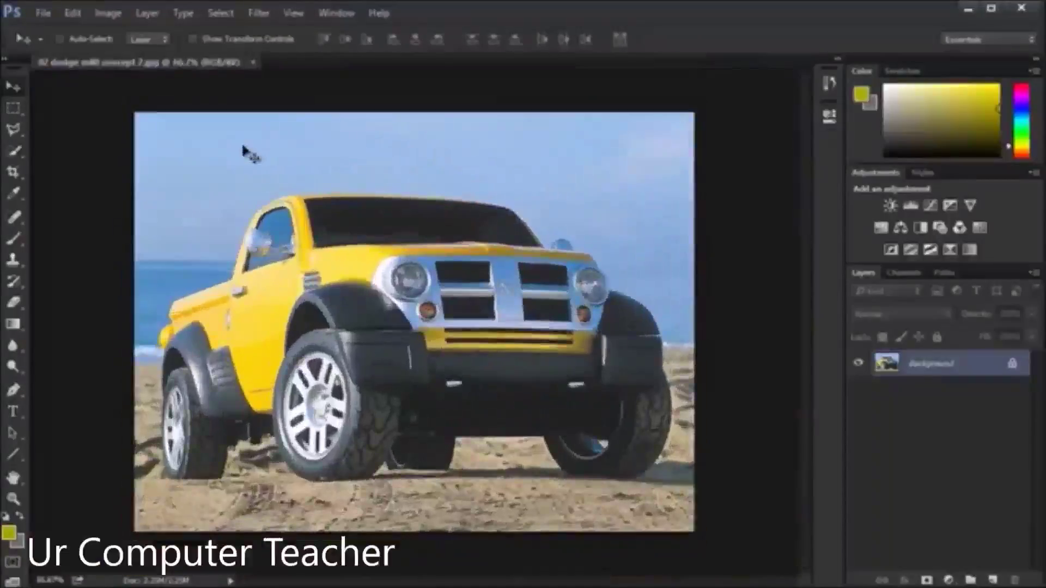
Close the truck image and open the College (4).jpg photo.
key("ctrl+w")
key("ctrl+o")
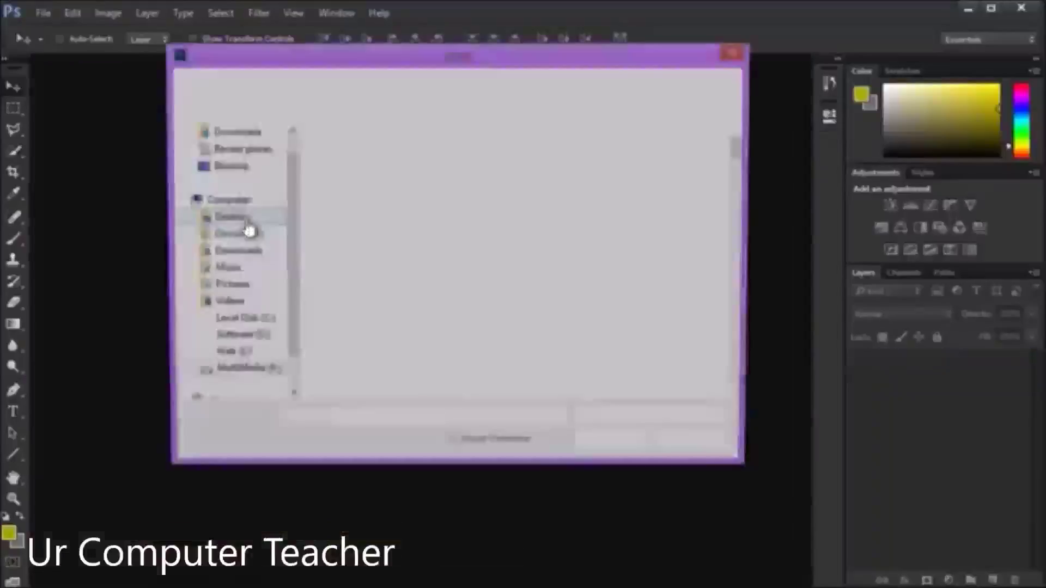
left_click(734, 53)
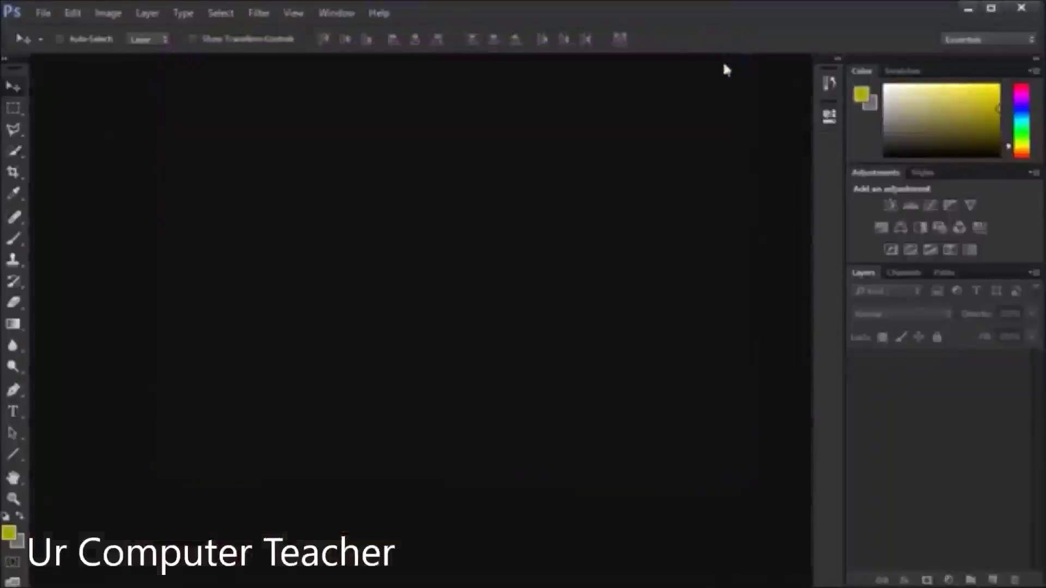
key("ctrl+alt+o")
right_click(335, 170)
mouse_move(370, 199)
left_click(547, 201)
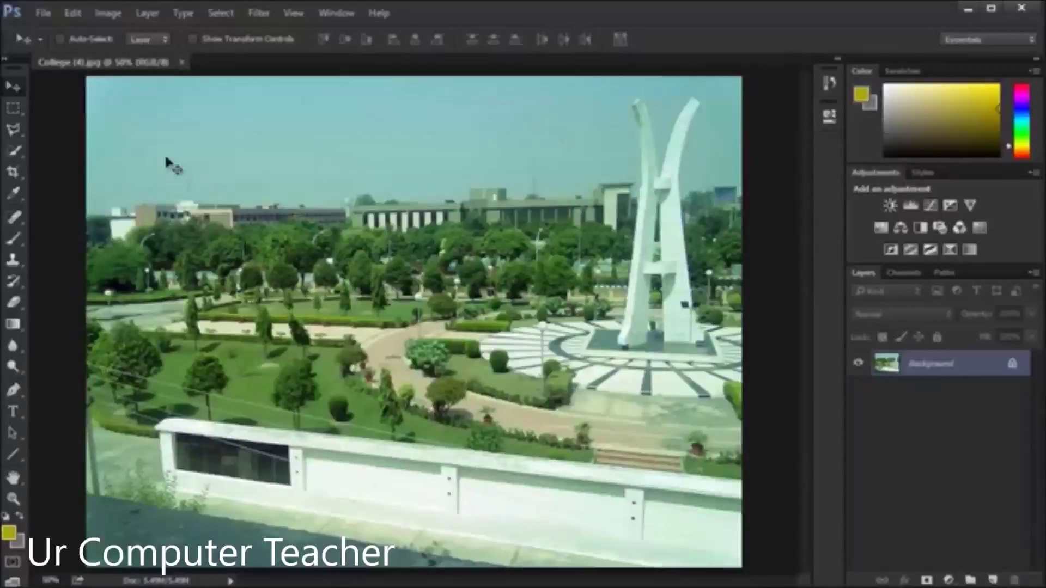
Apply Auto Color to the college photo, and undo and redo it to compare the result.
left_click(106, 16)
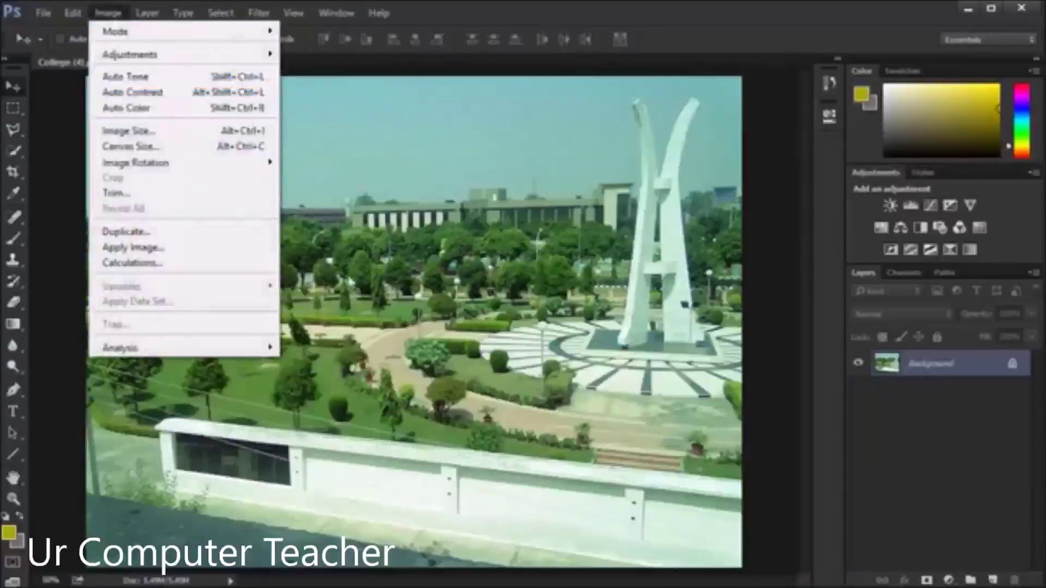
left_click(261, 107)
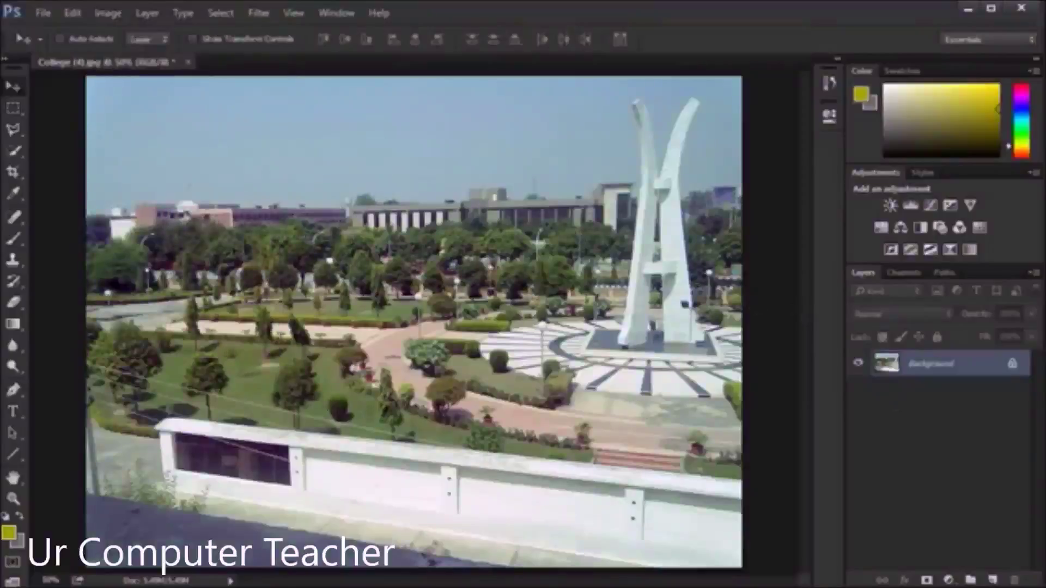
scroll(255, 237, "up", 5)
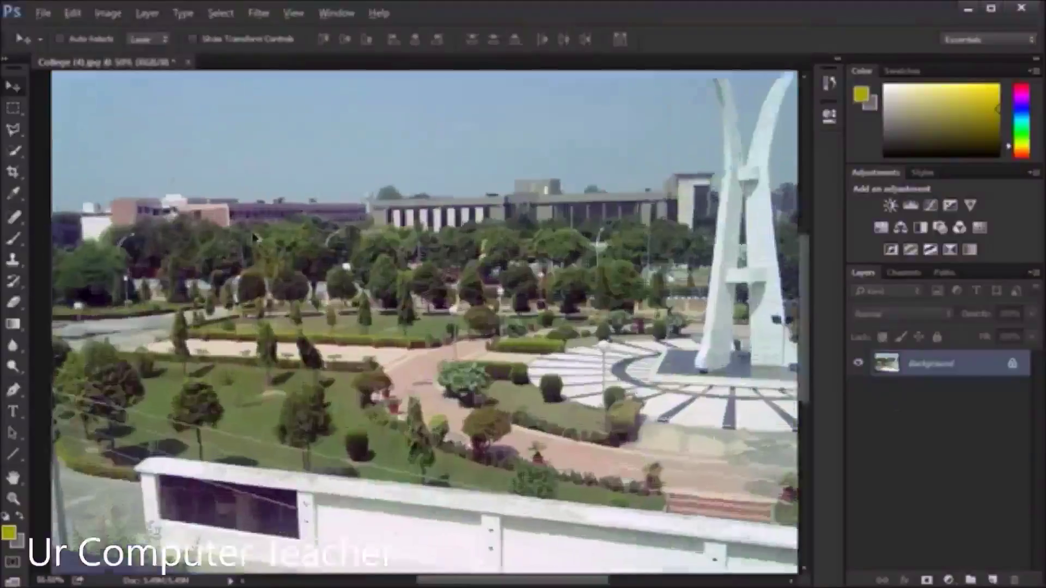
scroll(255, 237, "down", 3)
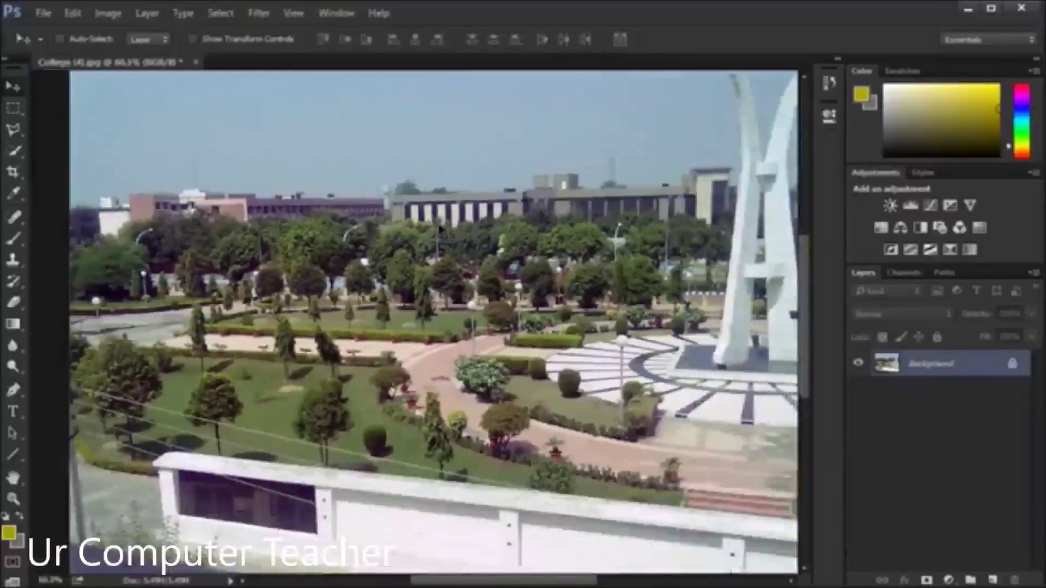
key("ctrl+z")
key("ctrl+z")
Show the History panel and extend its height down the full length of the canvas area.
left_click(826, 86)
left_click(826, 86)
left_click(826, 87)
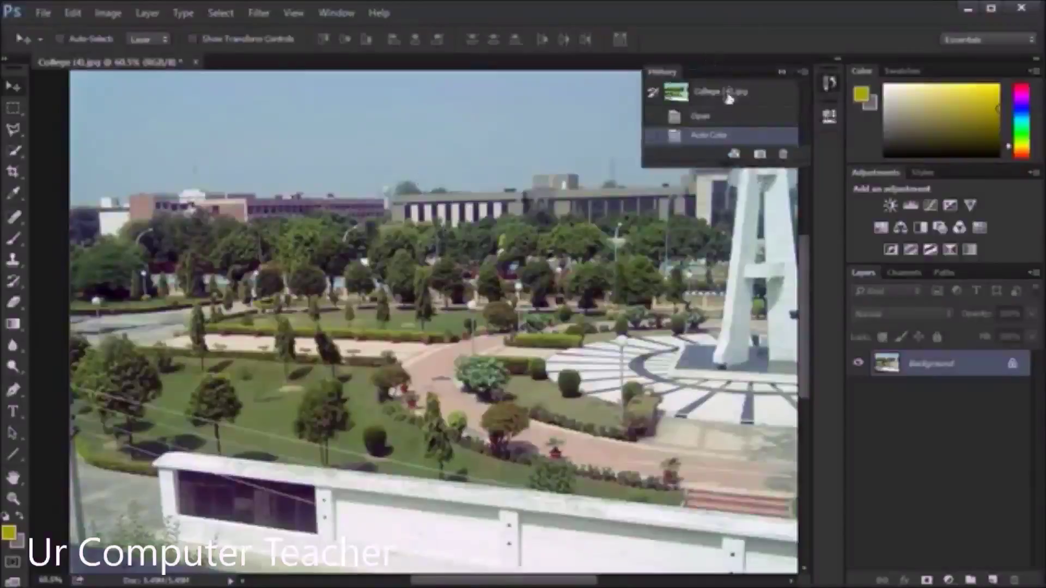
left_click_drag(724, 166, 684, 568)
left_click(825, 87)
left_click(825, 86)
Close the History panel and bring it back into the workspace.
right_click(824, 87)
left_click(842, 98)
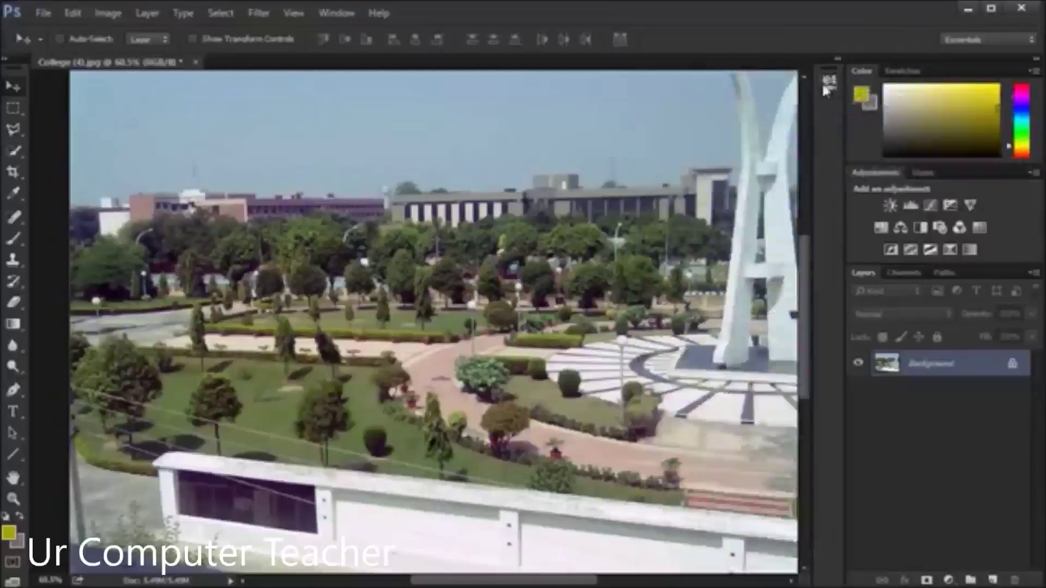
left_click(336, 13)
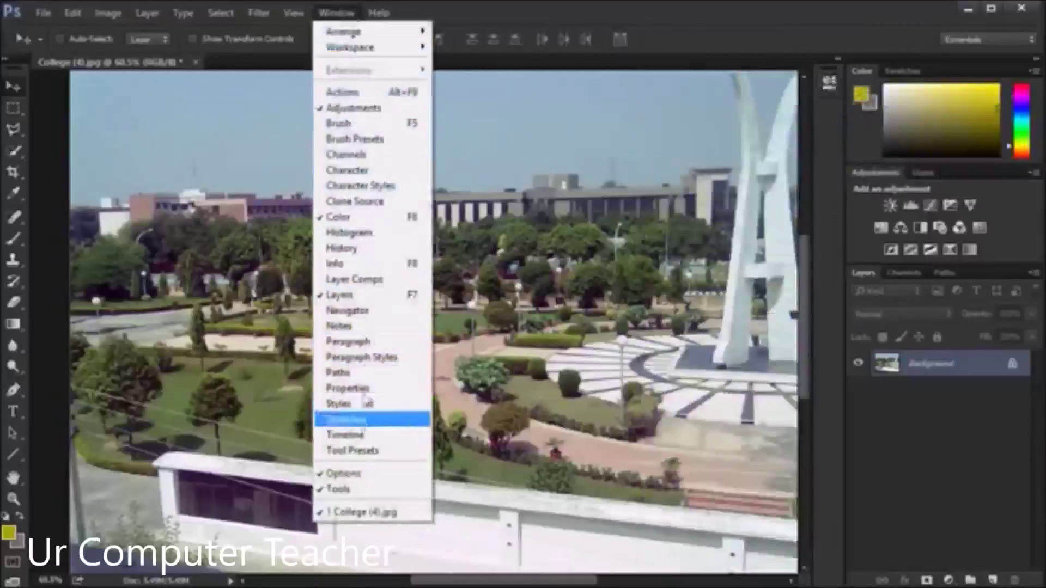
left_click(343, 248)
left_click(832, 84)
left_click(832, 81)
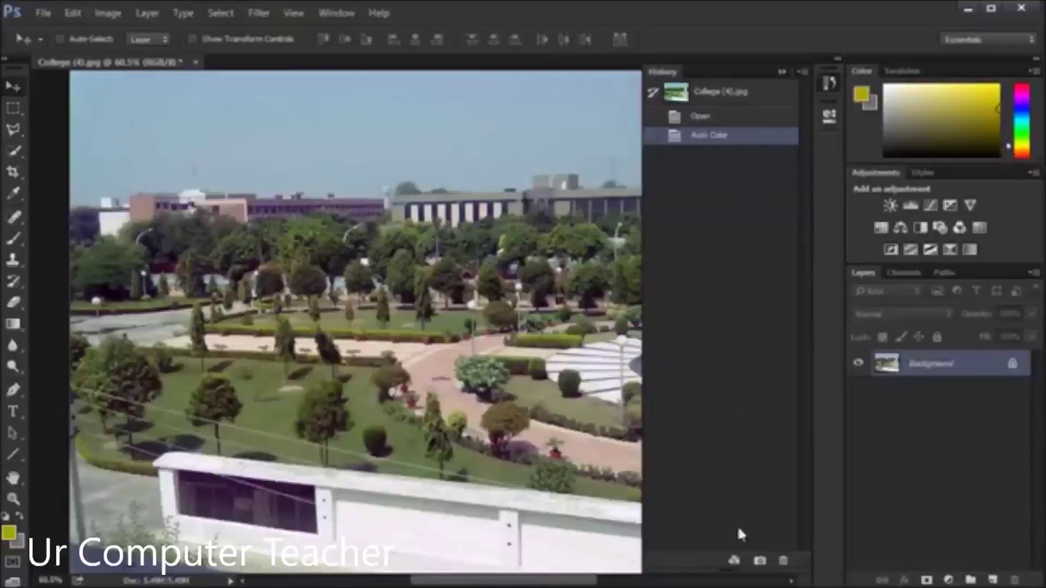
Compare the photo's Open and Auto Color history states, ending on Auto Color with the whole photo in view.
left_click(702, 119)
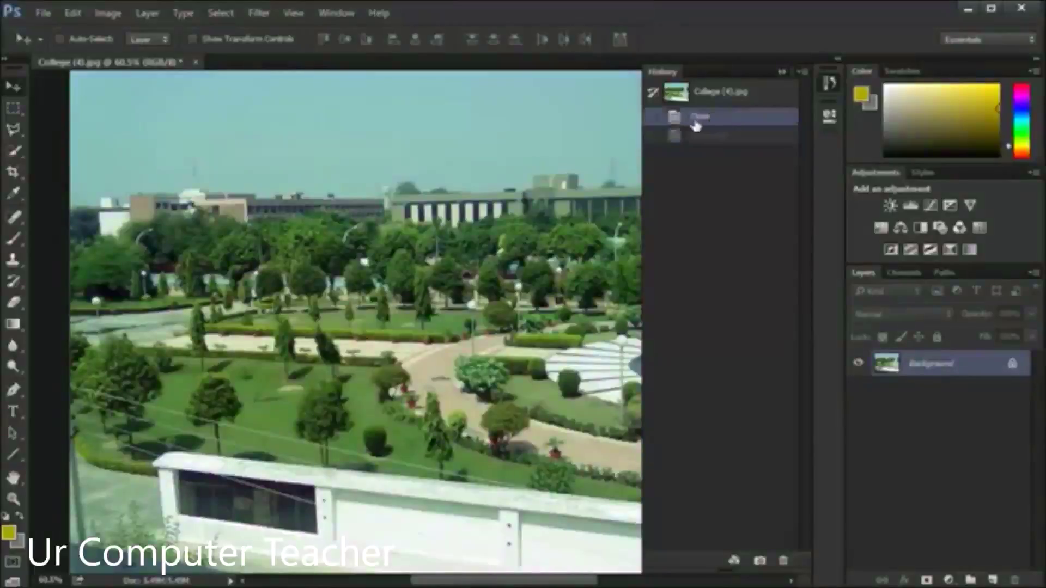
left_click(706, 135)
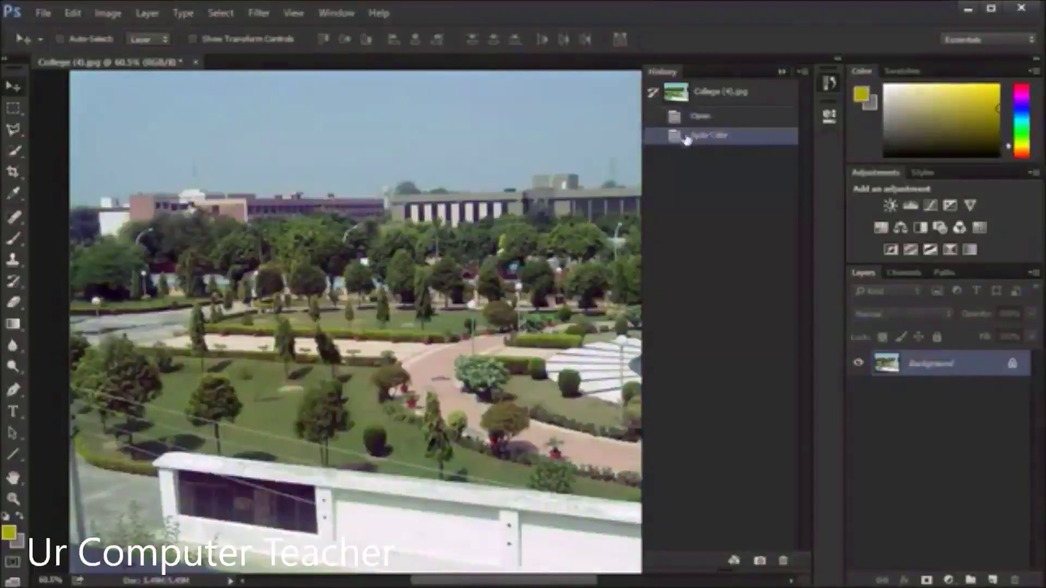
left_click(655, 137)
left_click(702, 117)
left_click(708, 136)
scroll(755, 475, "down", 3)
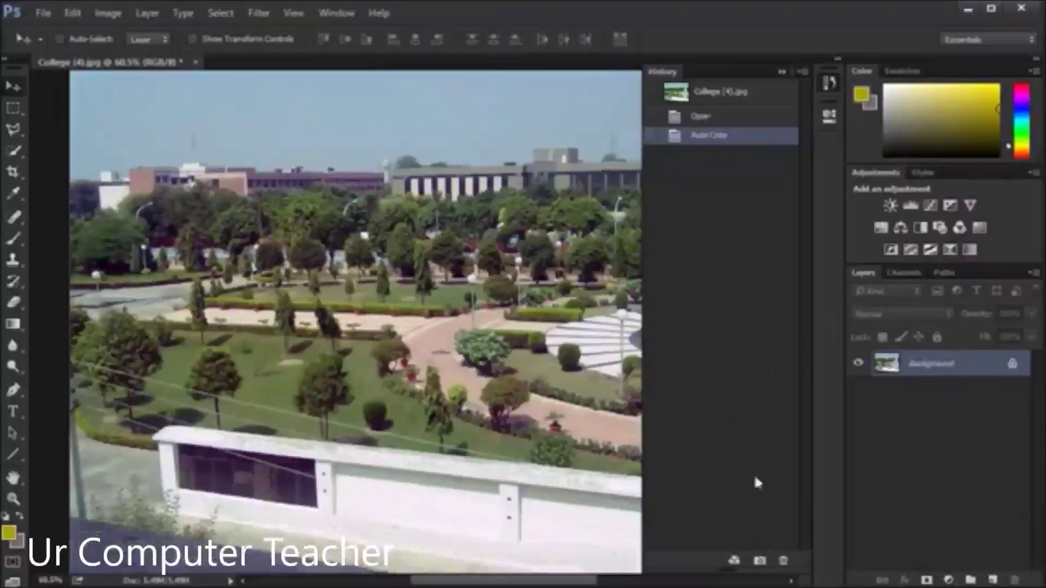
scroll(756, 428, "up", 4)
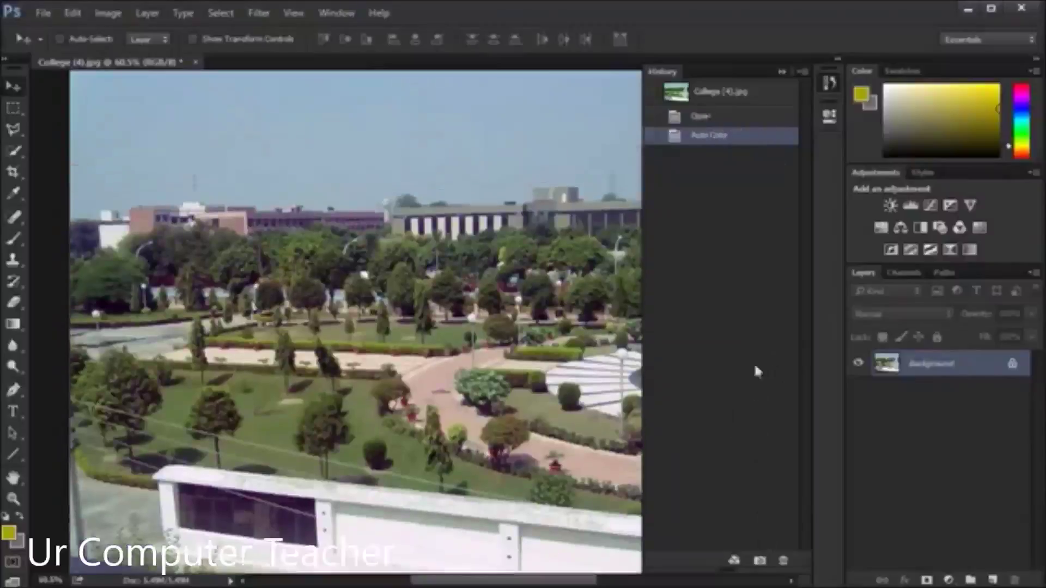
left_click(828, 82)
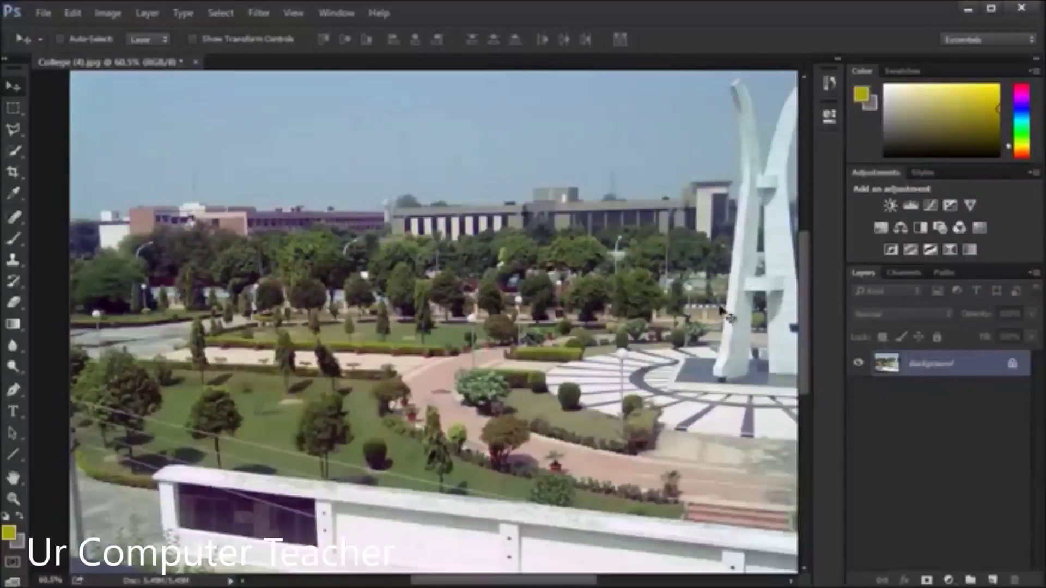
scroll(719, 308, "down", 2)
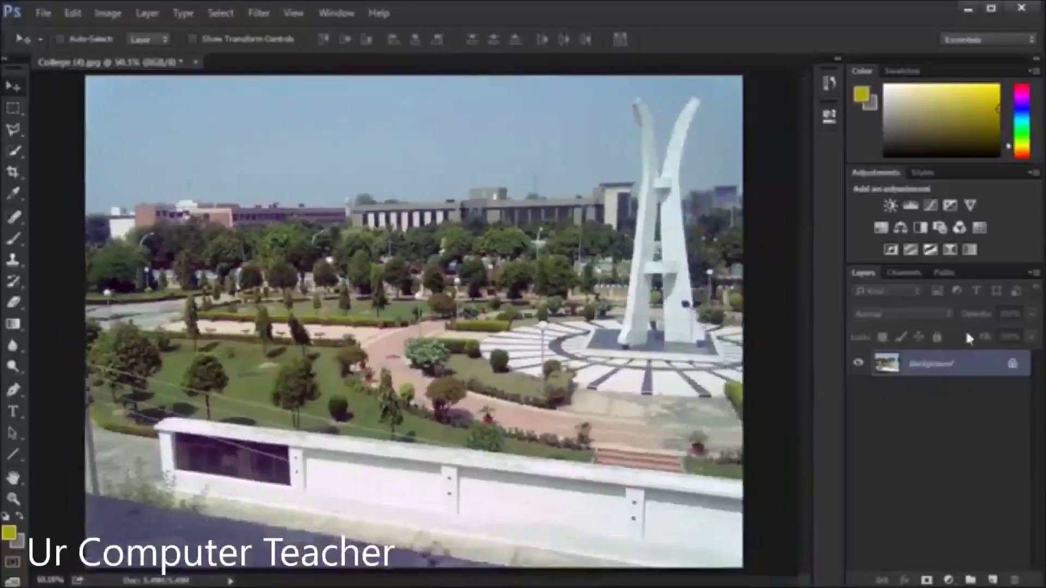
Apply Auto Contrast to the college photo and collapse the history list.
left_click(829, 83)
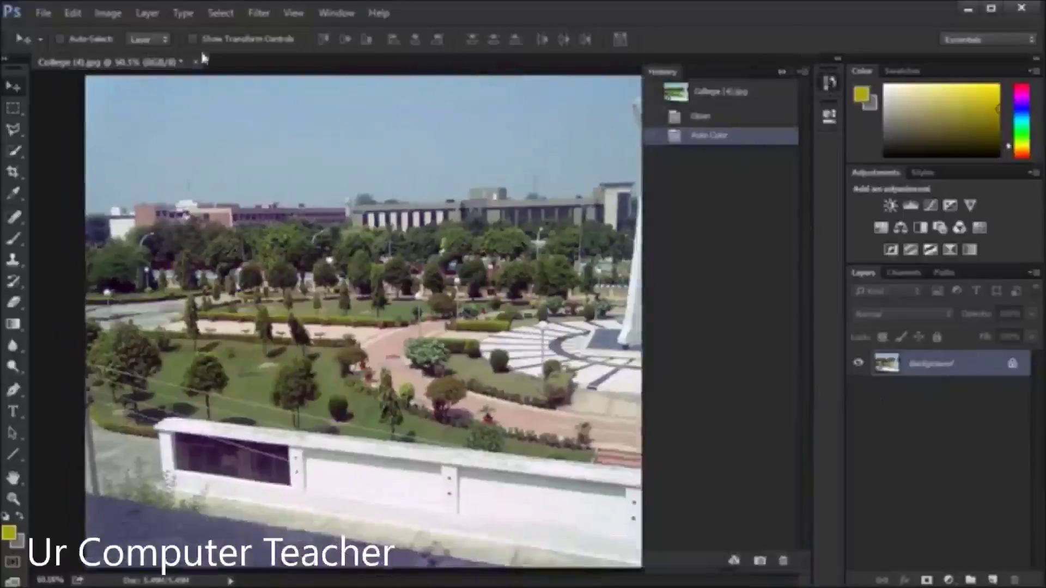
left_click(74, 14)
left_click(77, 16)
left_click(114, 14)
left_click(141, 90)
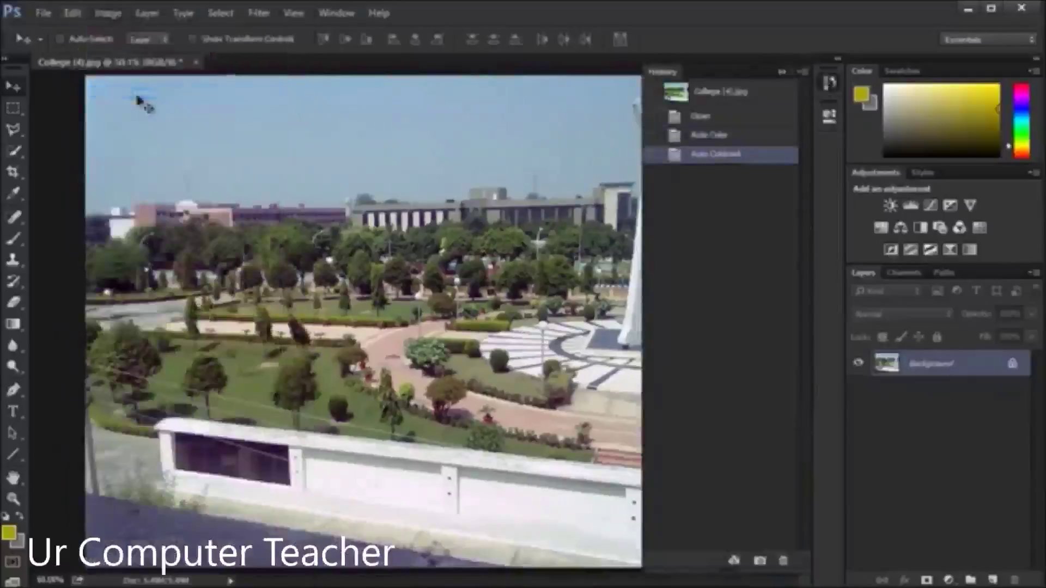
left_click(828, 84)
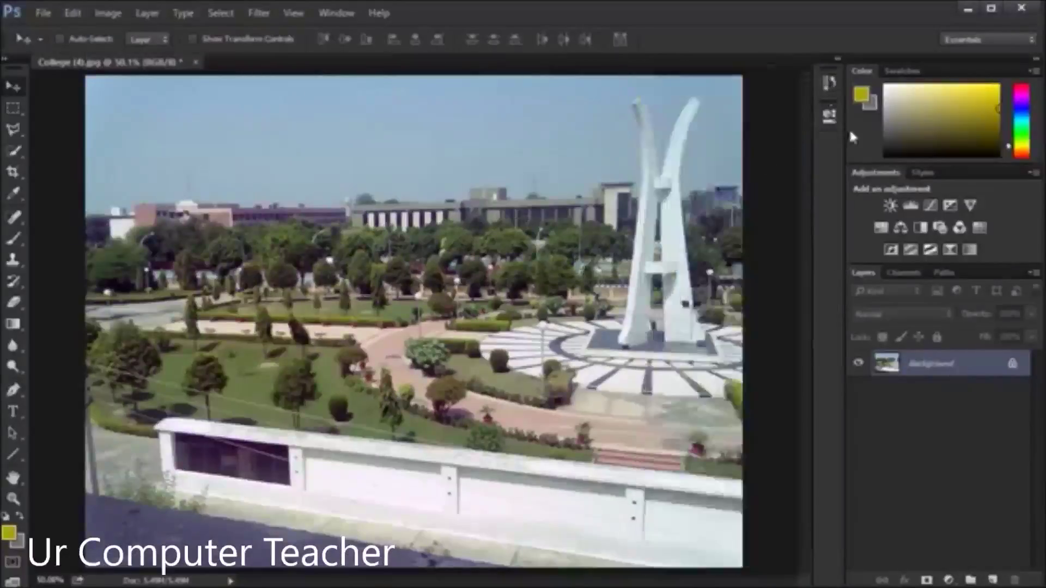
Compare the Auto Color and Auto Contrast history states on a magnified view of the building and trees.
left_click(829, 116)
left_click(838, 109)
left_click(828, 83)
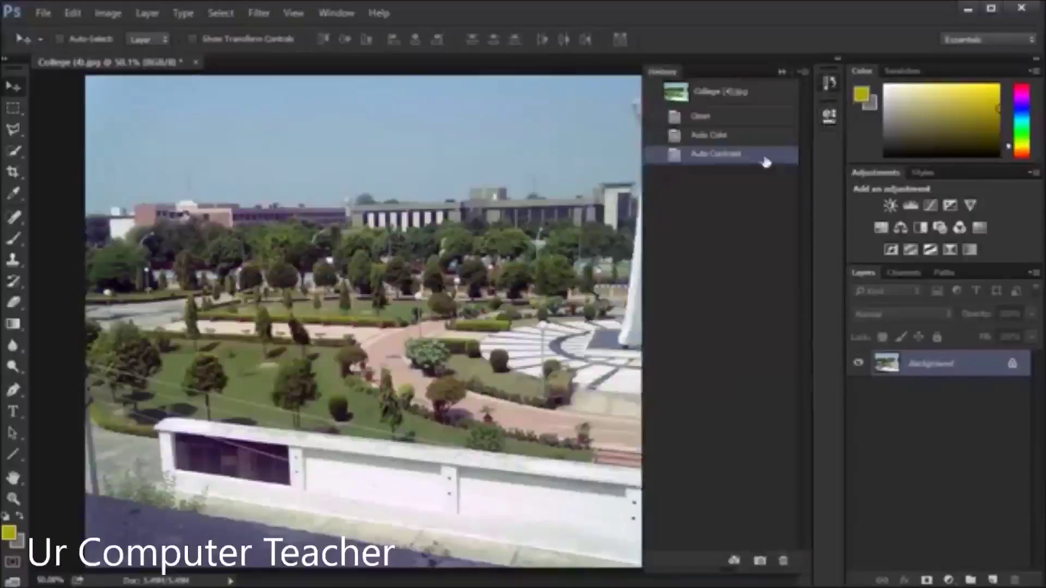
left_click(727, 139)
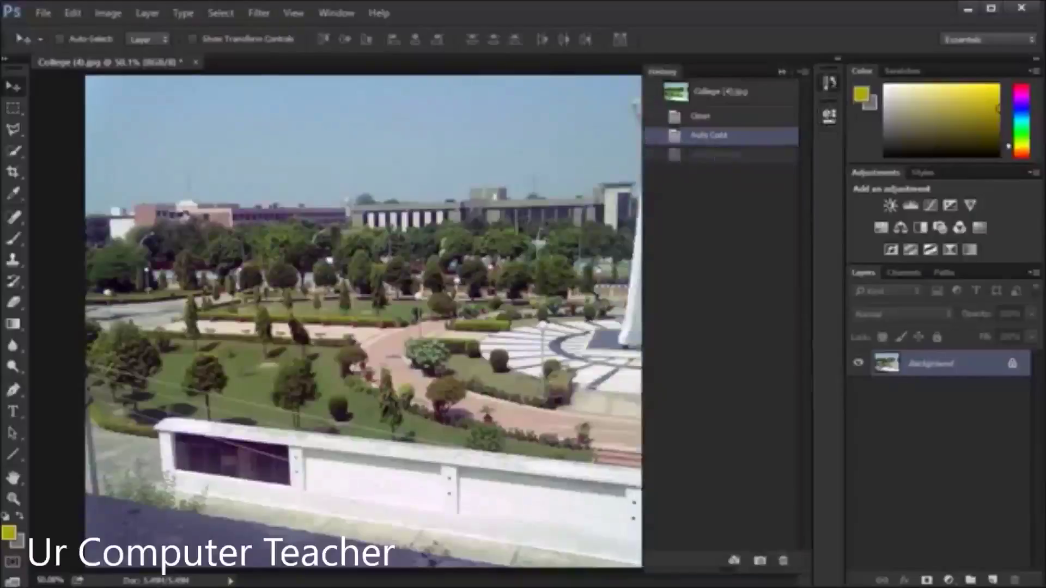
scroll(471, 238, "up", 2)
scroll(471, 239, "up", 4)
left_click(703, 157)
left_click(708, 141)
left_click(707, 157)
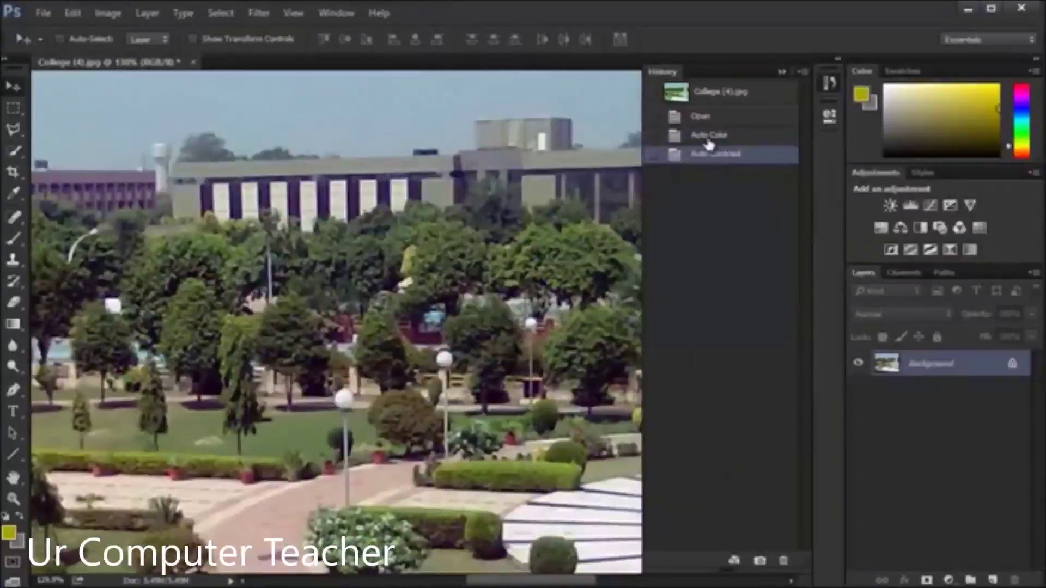
left_click(708, 142)
left_click(724, 155)
left_click(827, 83)
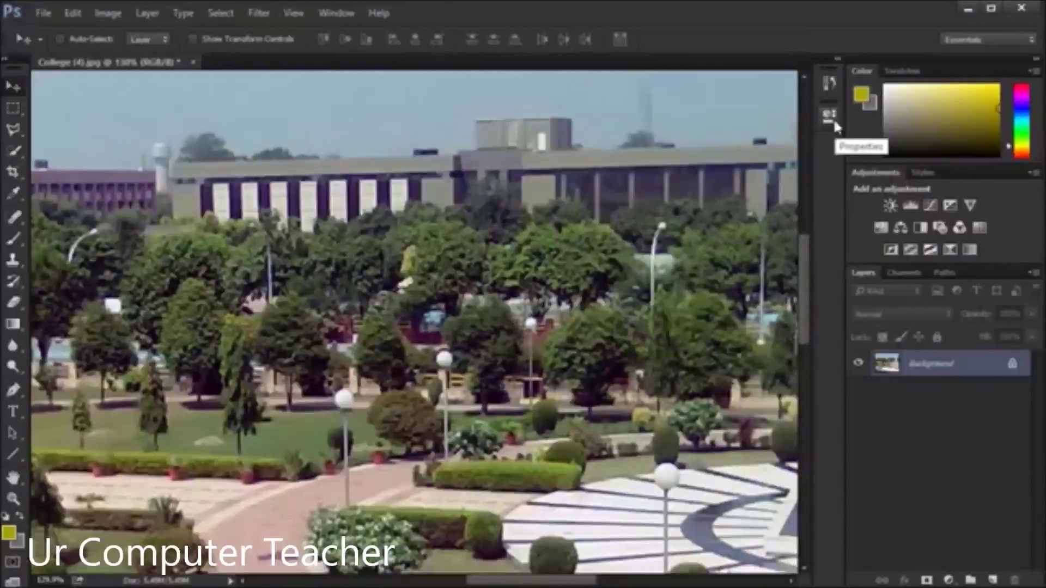
Switch once more between the Auto Color and Auto Contrast states, and zoom back out to the whole photo.
left_click(829, 115)
left_click(829, 116)
left_click(830, 84)
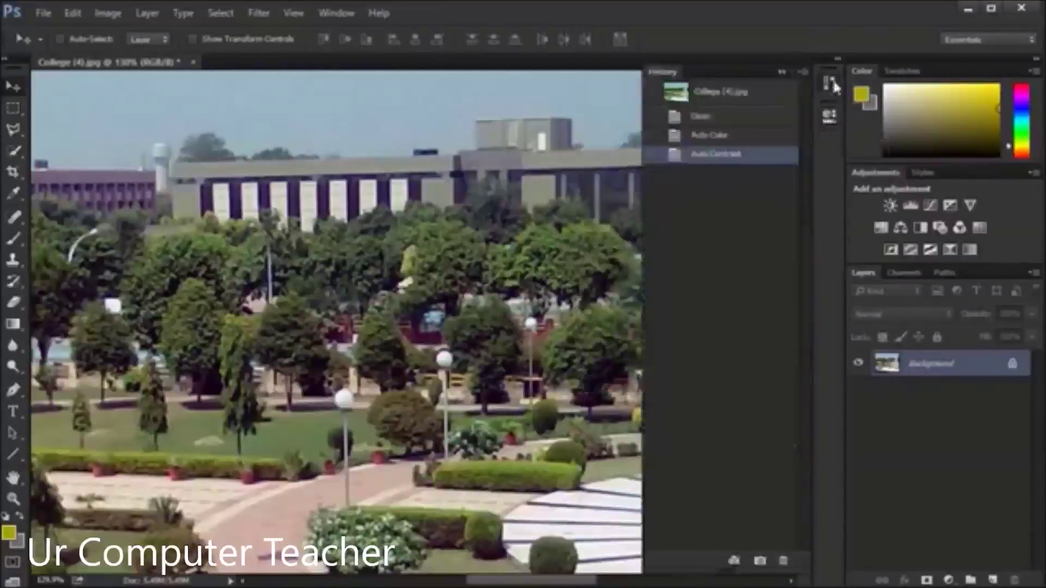
left_click(723, 136)
left_click(718, 153)
left_click(829, 83)
scroll(414, 322, "down", 1)
scroll(561, 218, "up", 1)
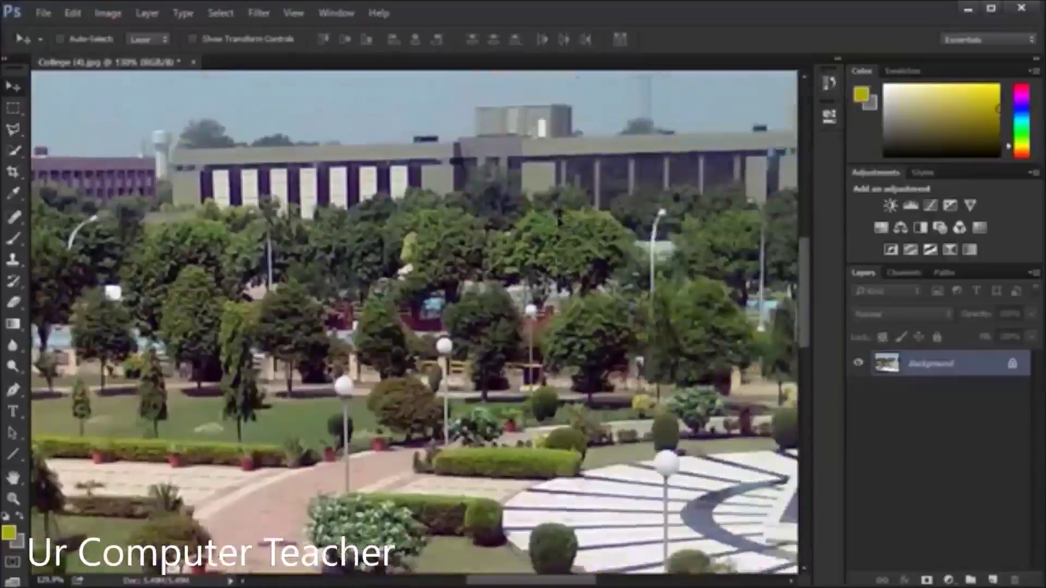
scroll(561, 219, "down", 3)
scroll(414, 322, "down", 2)
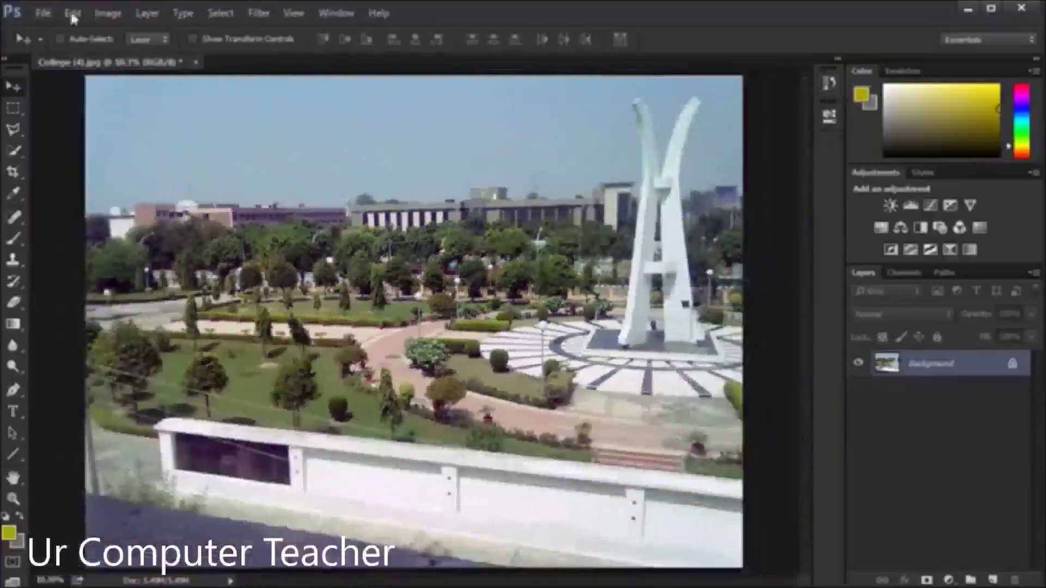
Apply Auto Tone to the college photo and compare it with the Auto Contrast state in the history.
left_click(109, 13)
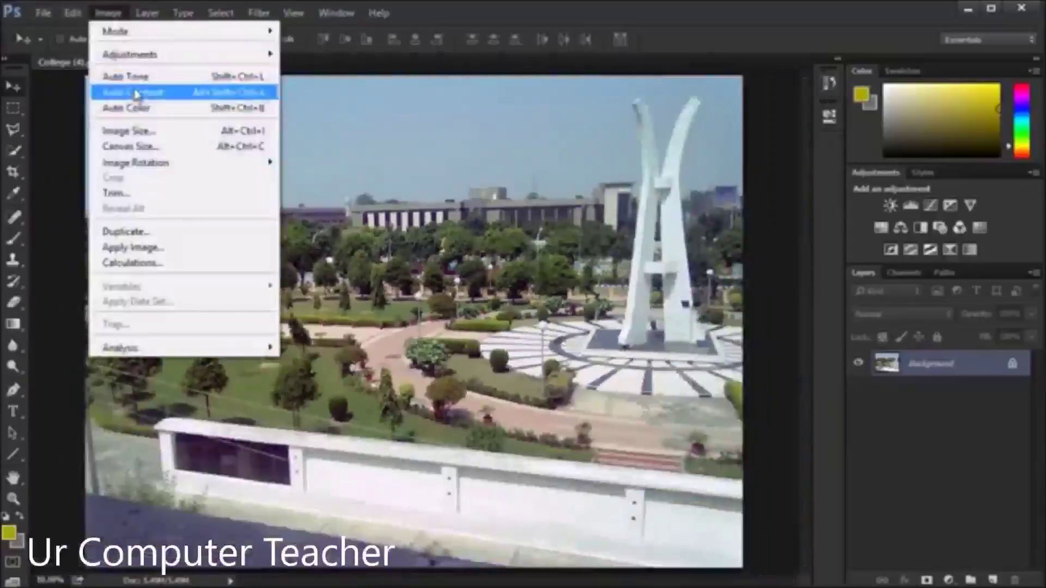
left_click(128, 76)
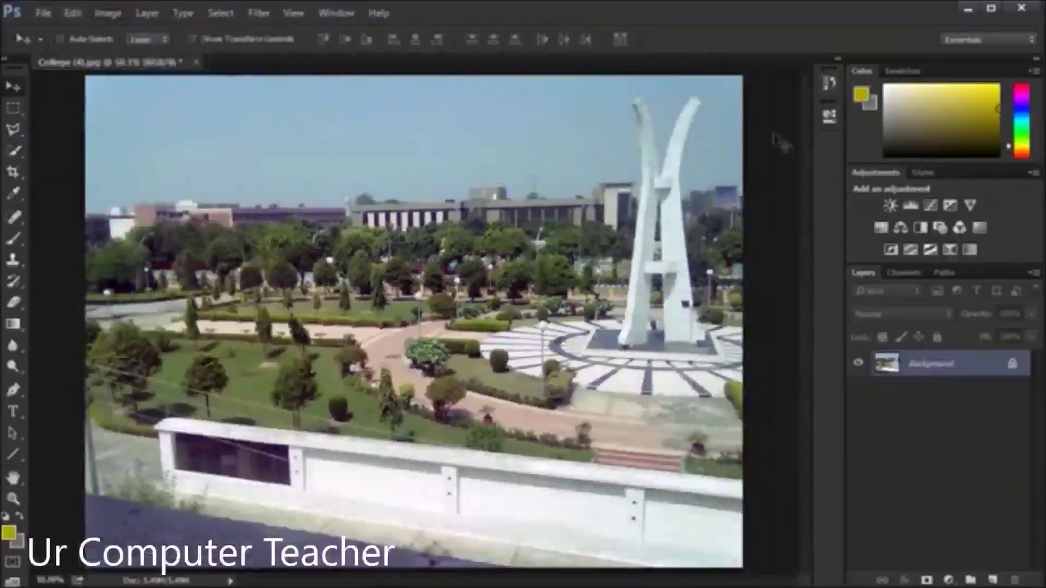
left_click(830, 86)
left_click(723, 157)
left_click(722, 170)
left_click(724, 157)
left_click(721, 169)
left_click(722, 158)
left_click(723, 173)
left_click(730, 157)
left_click(726, 178)
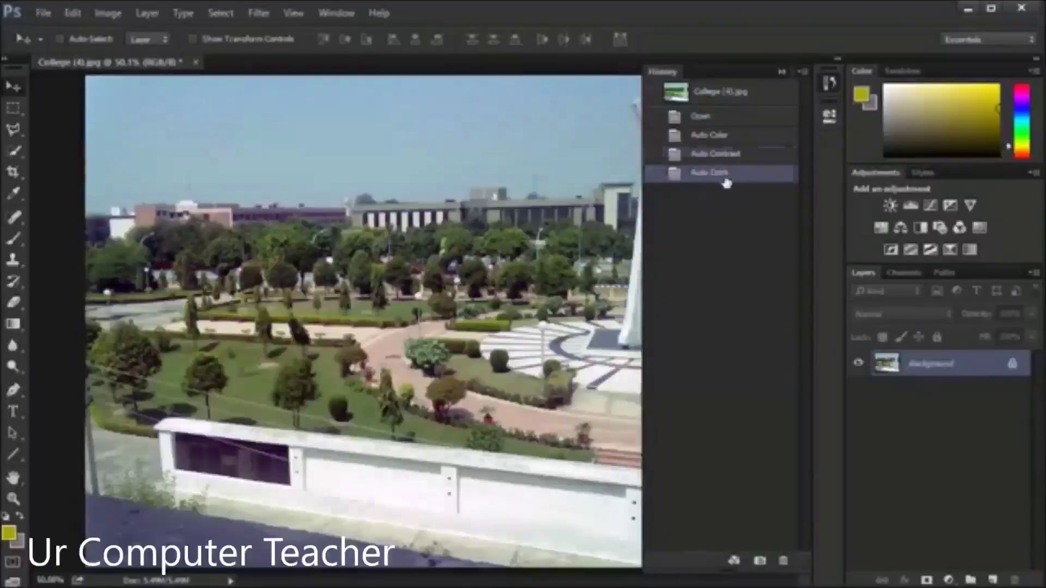
Compare the Auto Contrast and Auto Tone states on a magnified view of the building, ending on Auto Tone.
scroll(562, 215, "up", 10)
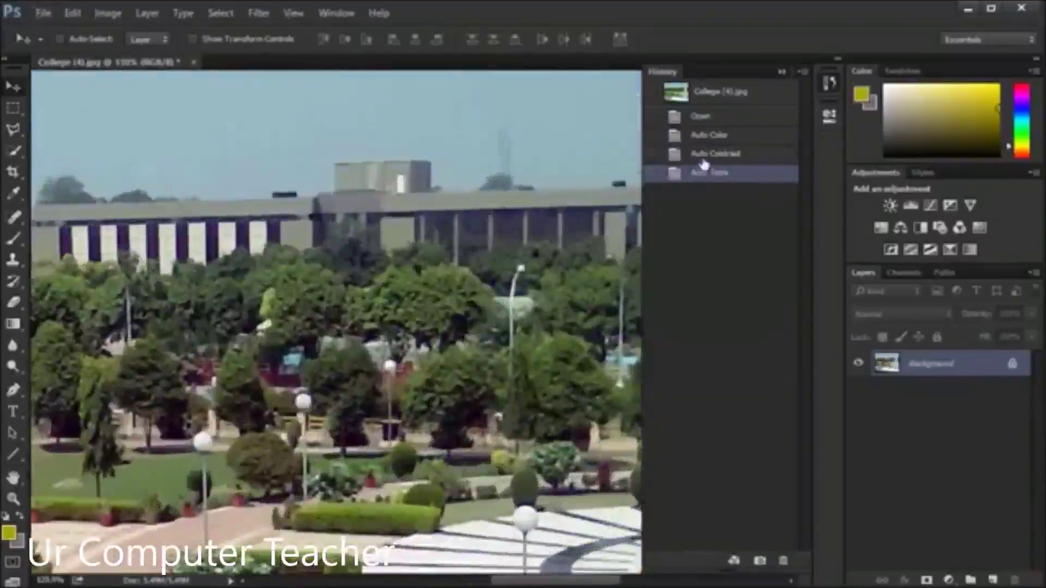
left_click(703, 159)
left_click(709, 176)
left_click(704, 157)
left_click(717, 181)
left_click(721, 157)
left_click(734, 173)
left_click(829, 83)
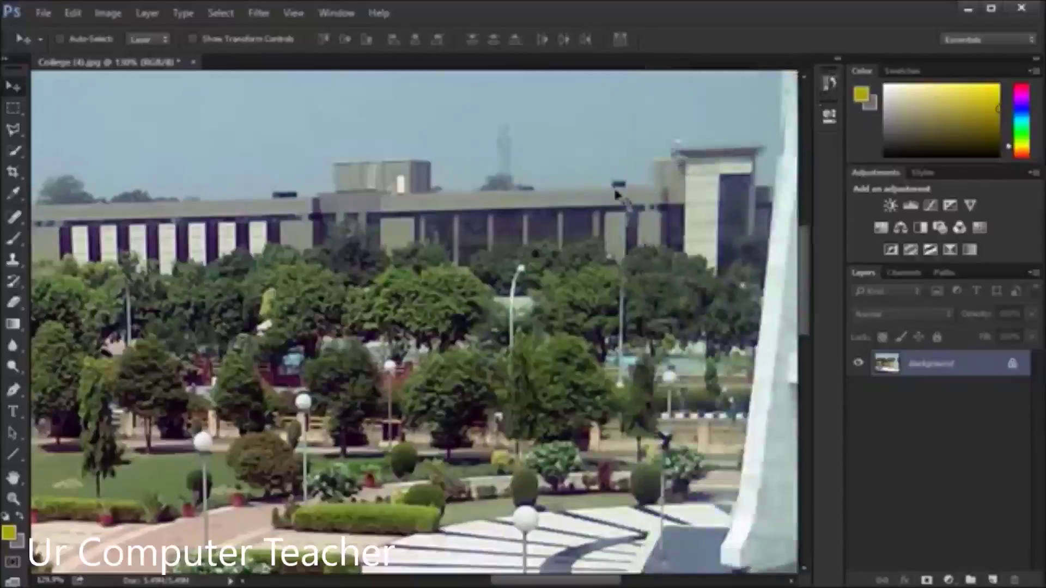
scroll(617, 195, "down", 10)
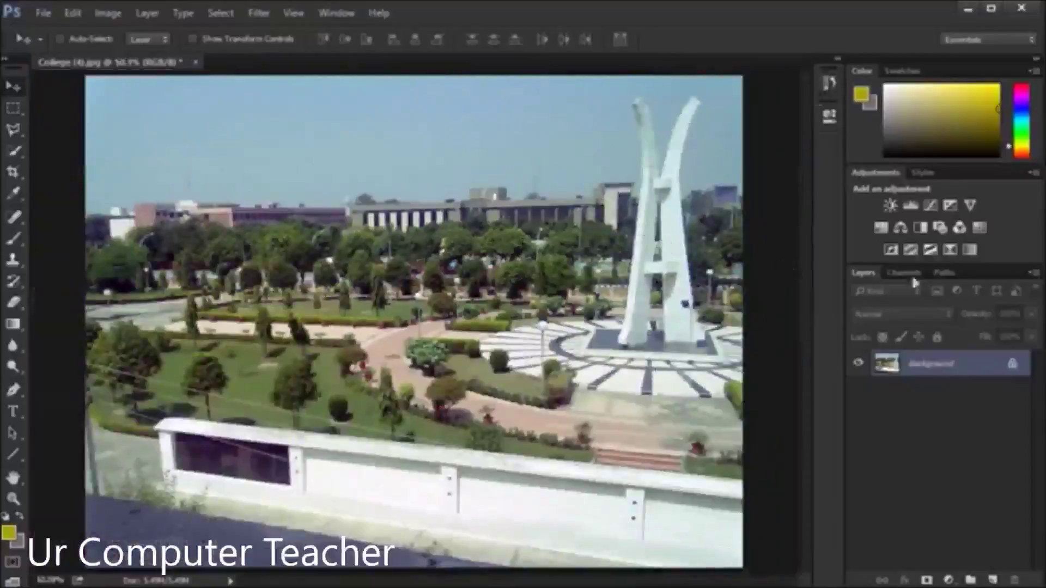
Add a Curves adjustment layer and raise a point on the upper part of the RGB curve to brighten the photo.
left_click(930, 205)
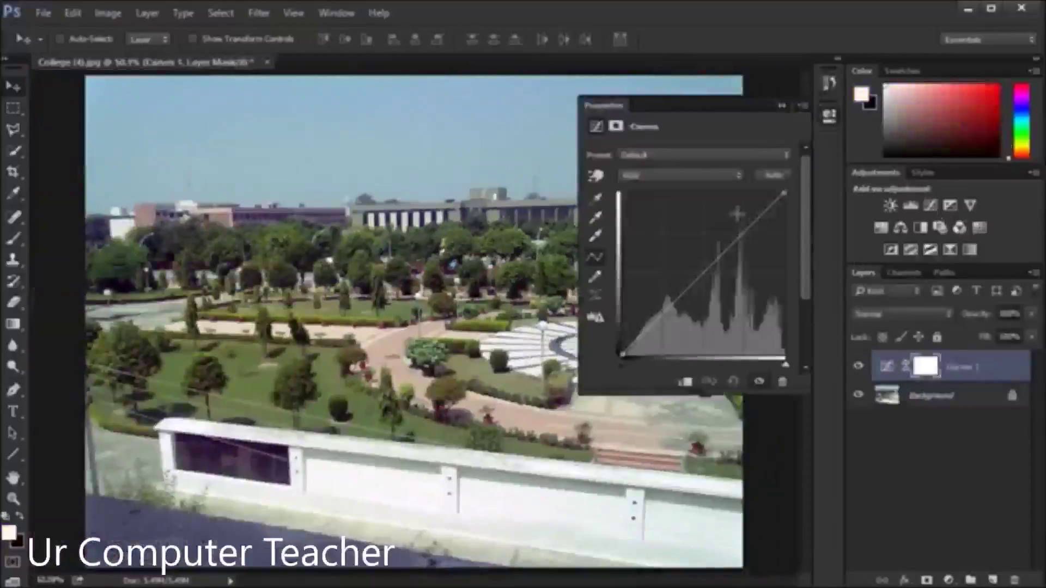
left_click(737, 214)
left_click_drag(744, 216, 745, 226)
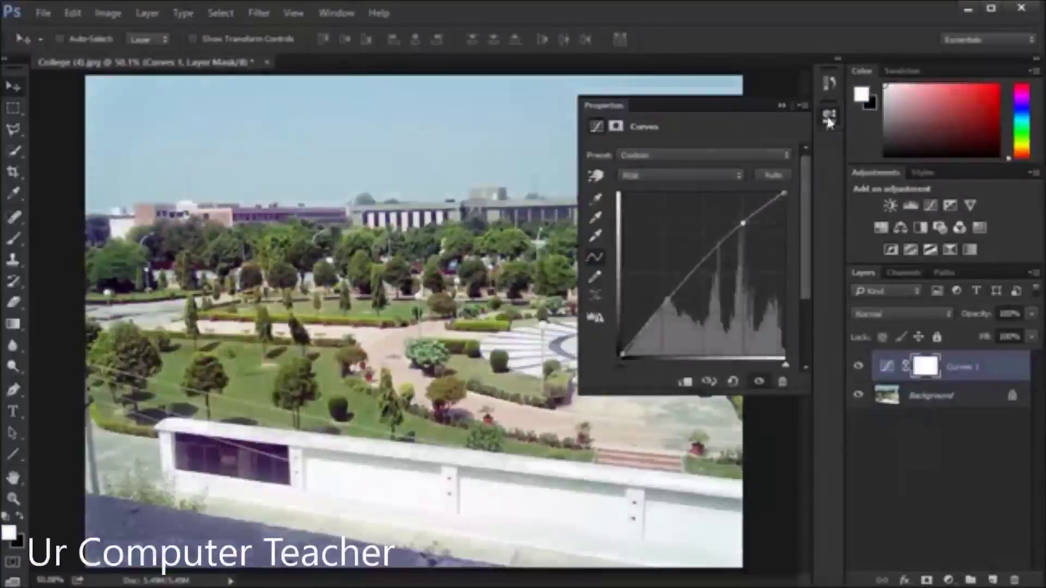